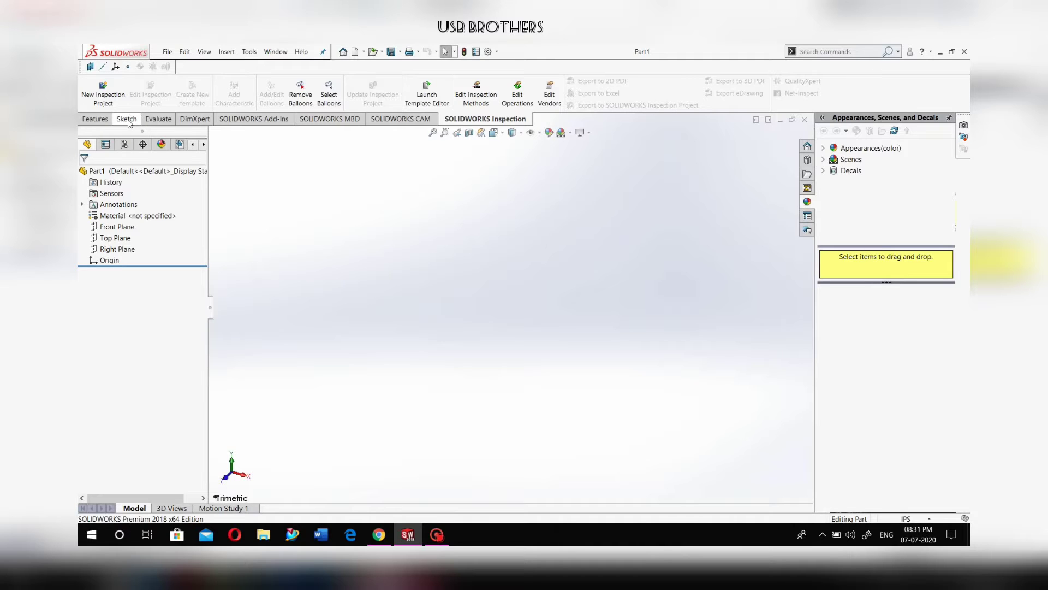
# - Start a new sketch on the Front Plane of the empty part
pyautogui.click(127, 121)
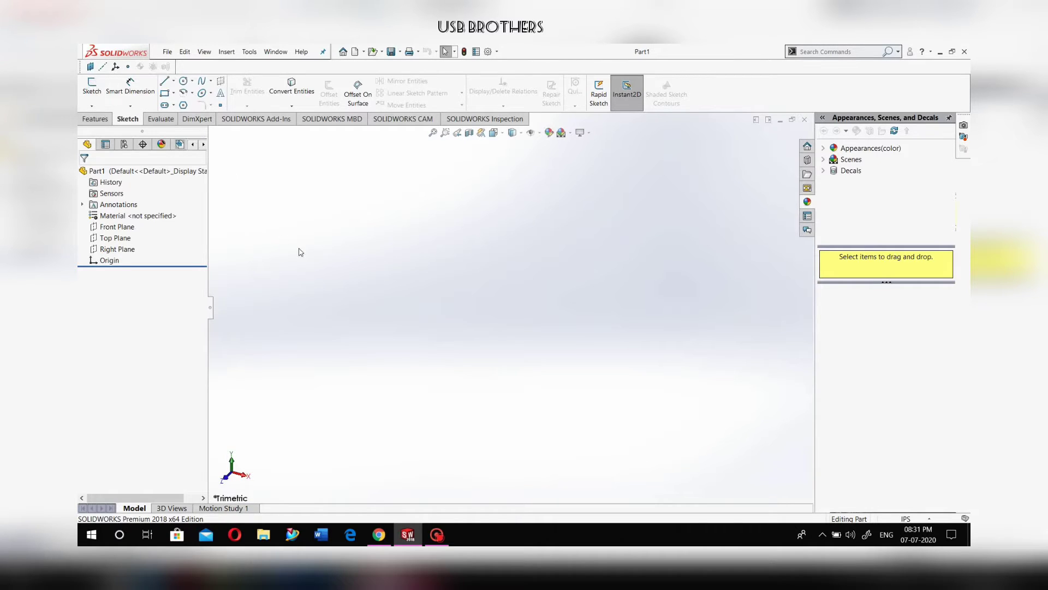
pyautogui.click(91, 86)
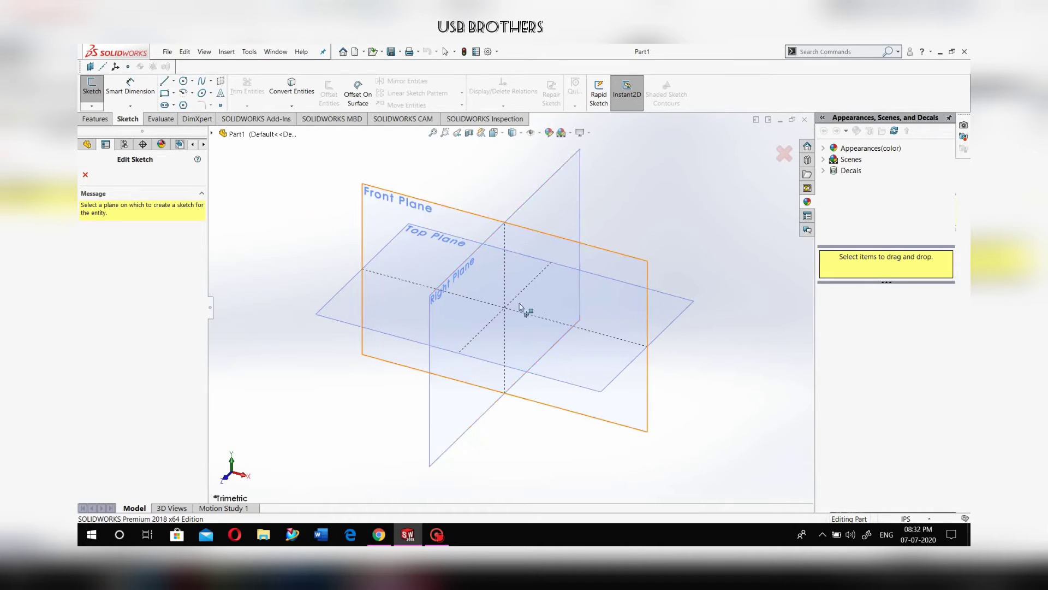
pyautogui.click(421, 206)
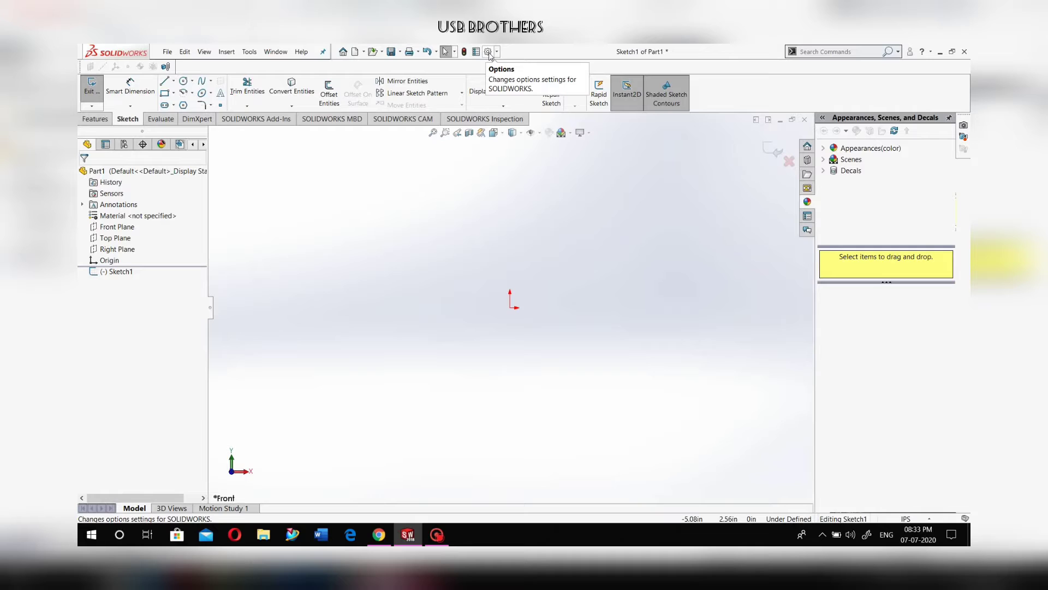
# - Set the document's unit system to MMGS (millimeter, gram, second)
pyautogui.click(489, 53)
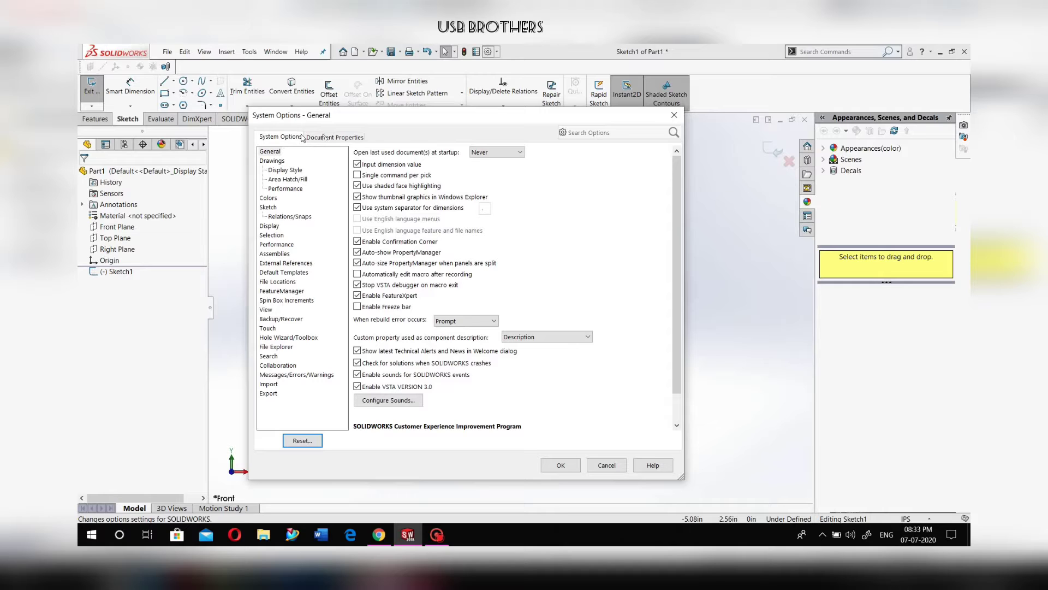
pyautogui.click(322, 139)
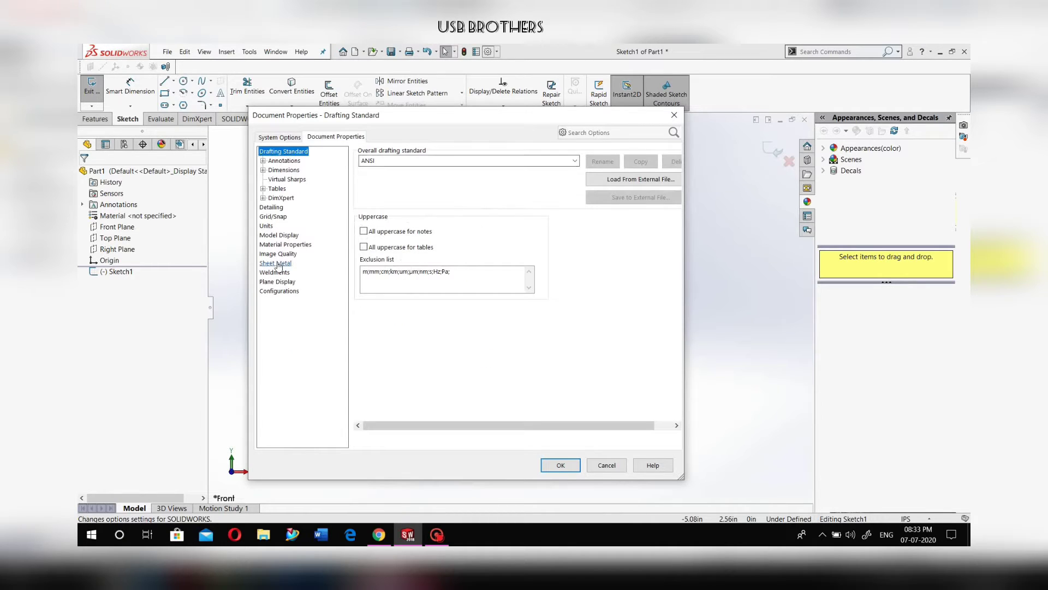
pyautogui.click(267, 226)
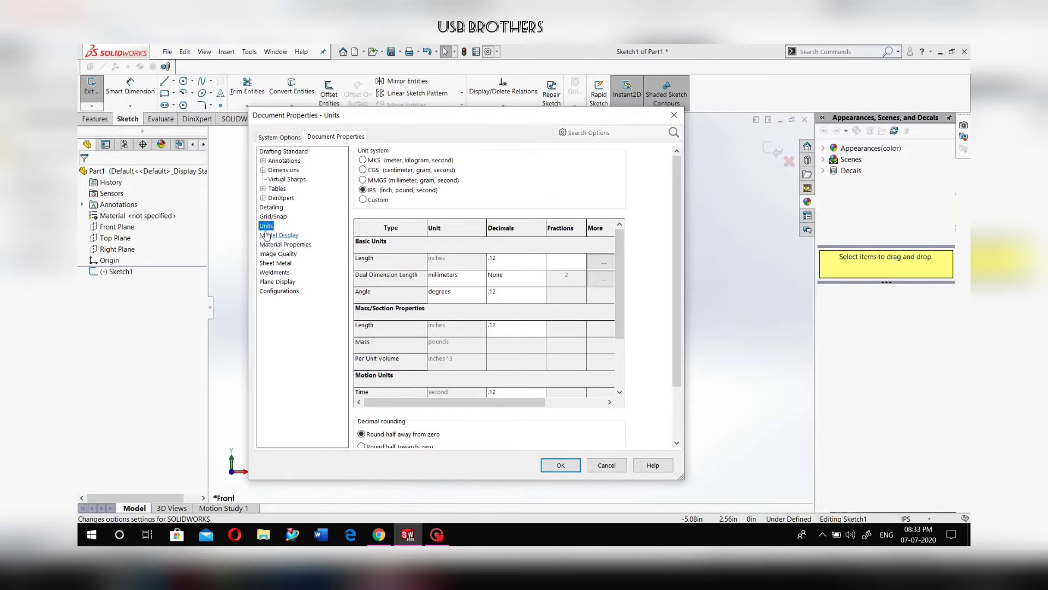
pyautogui.click(363, 181)
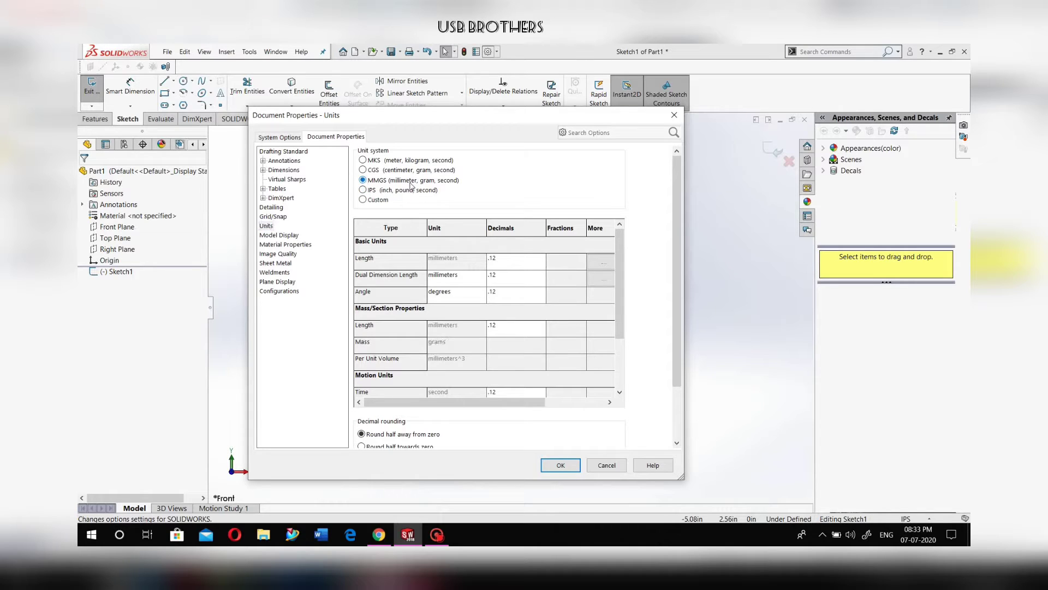
pyautogui.click(562, 466)
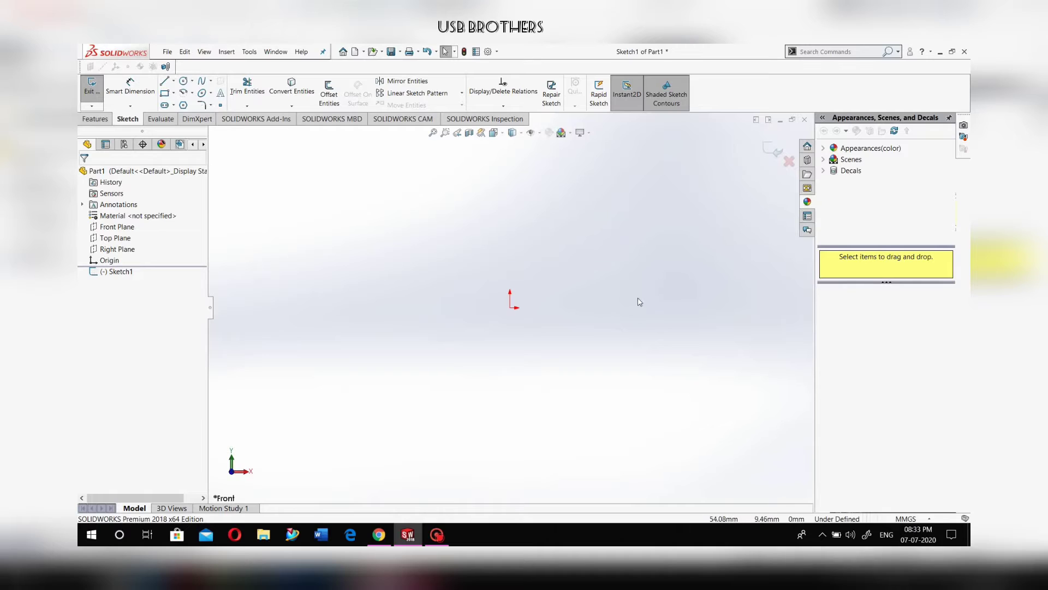
# - Sketch a horizontal line about 124 mm long just below the origin with the Line tool
pyautogui.click(174, 82)
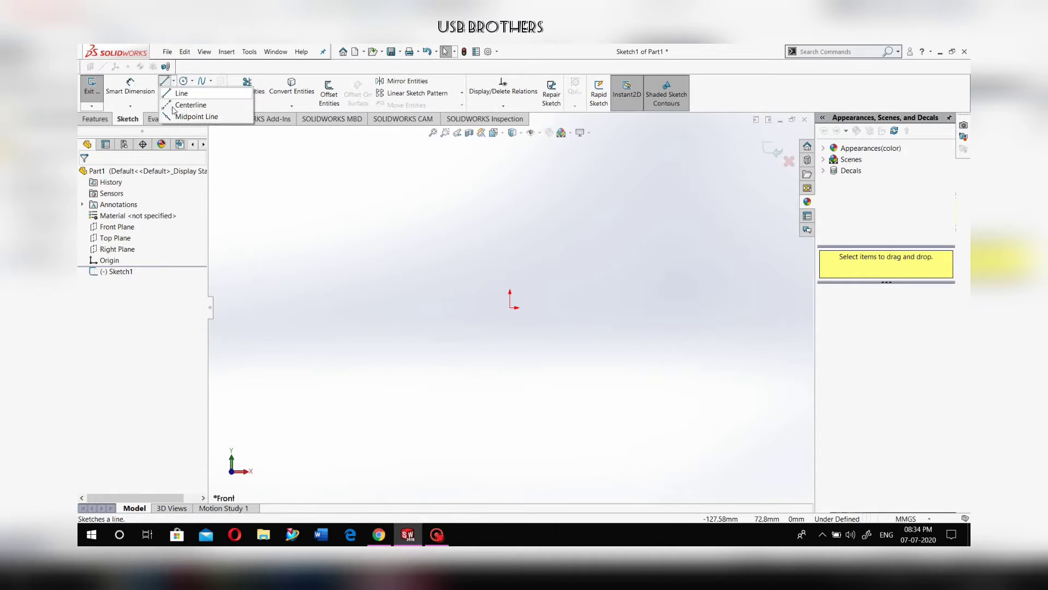
pyautogui.click(192, 81)
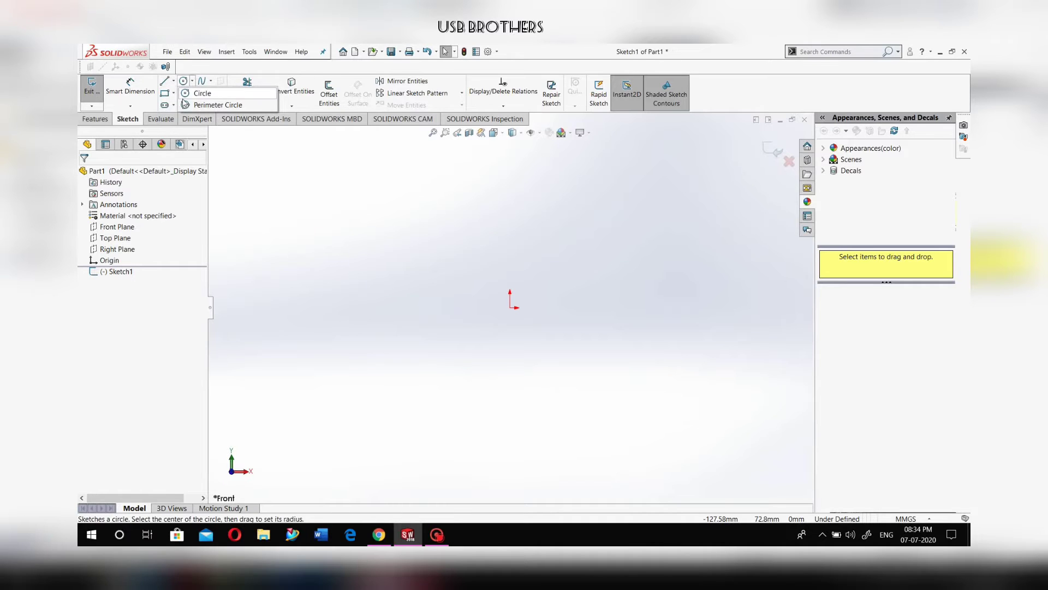
pyautogui.click(173, 81)
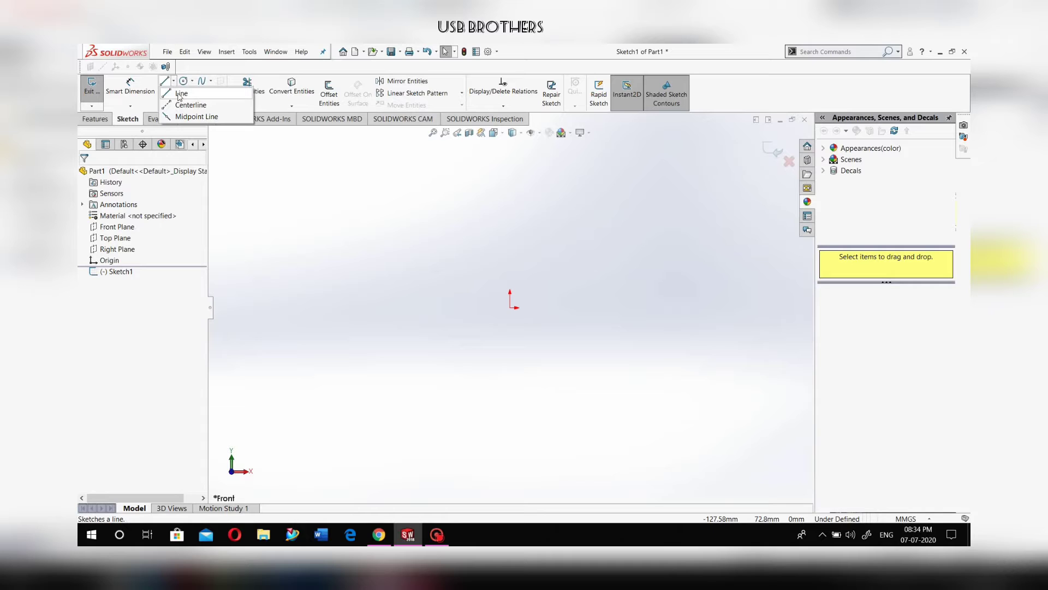
pyautogui.click(180, 94)
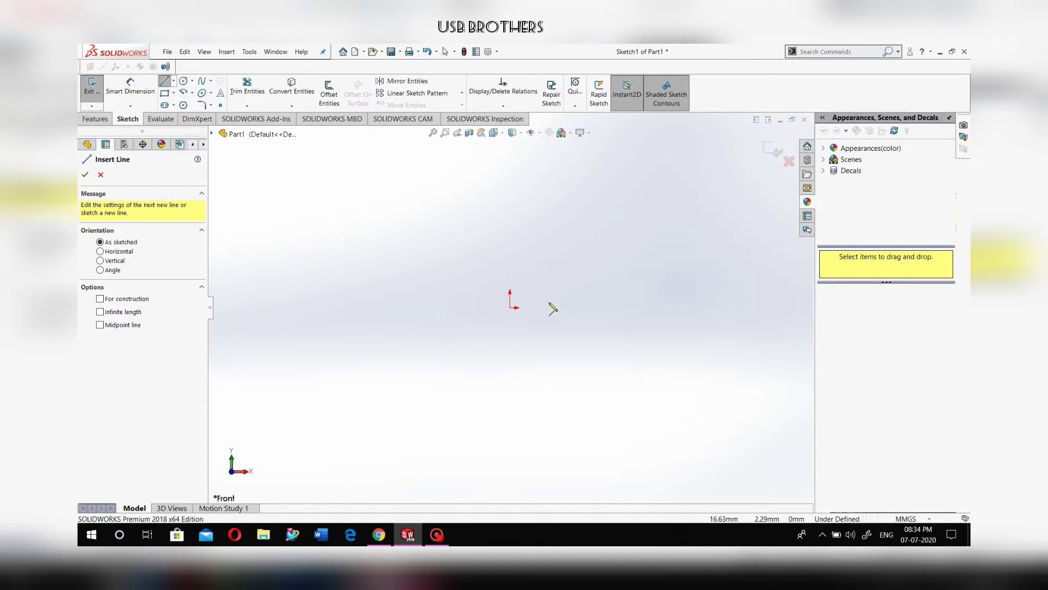
pyautogui.click(345, 313)
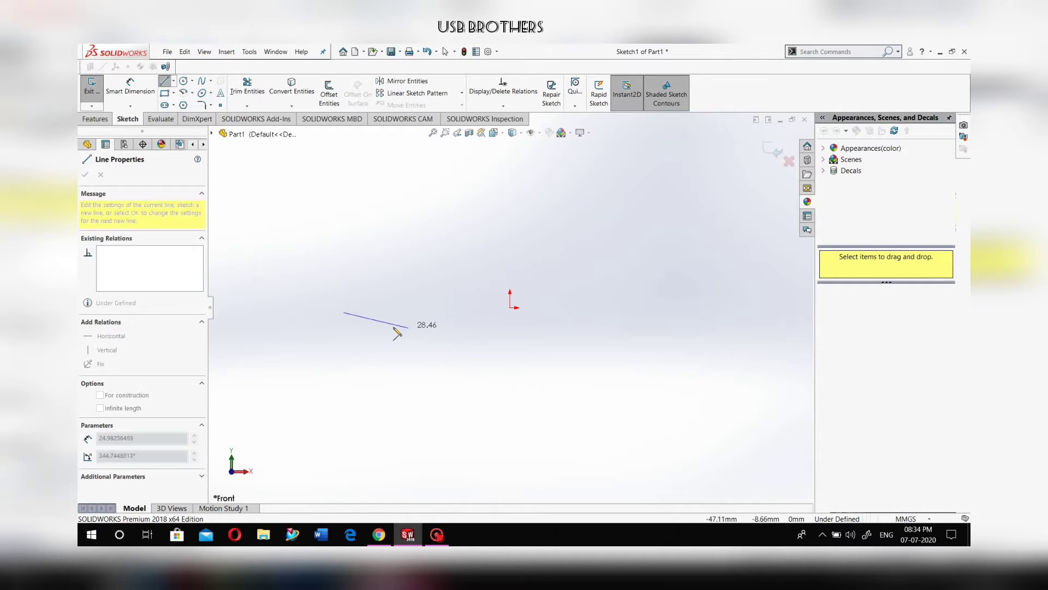
pyautogui.click(635, 312)
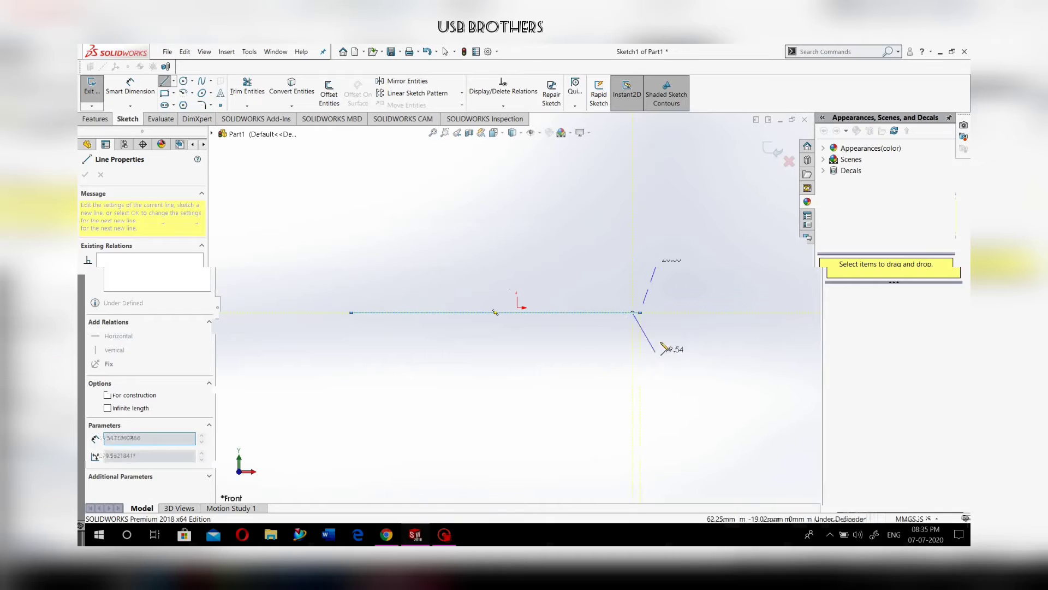
pyautogui.press('Escape')
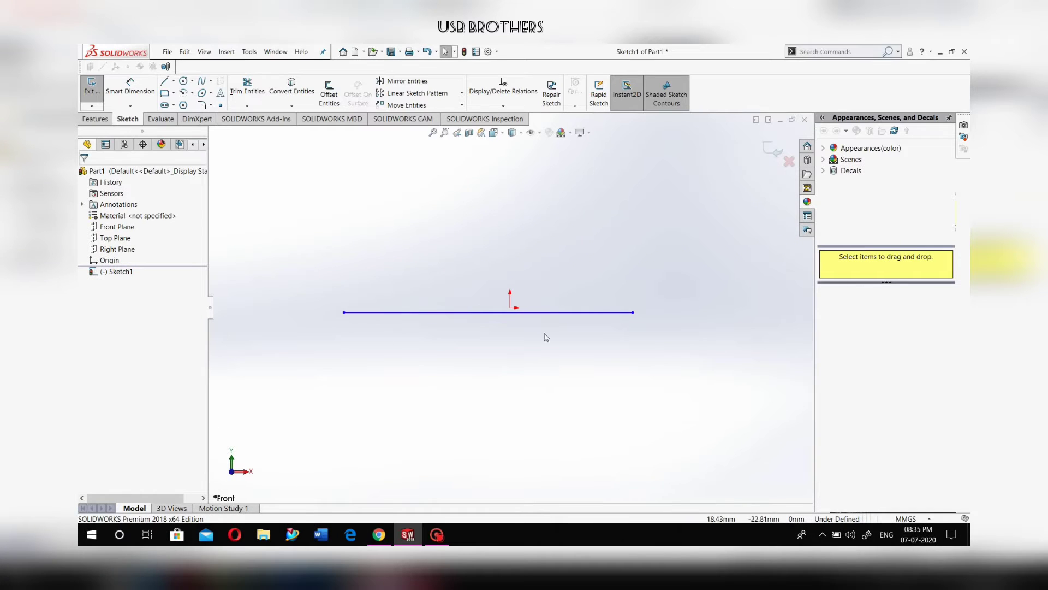
# - Dimension the horizontal line's length at 100 mm, placing the dimension below the line
pyautogui.click(131, 90)
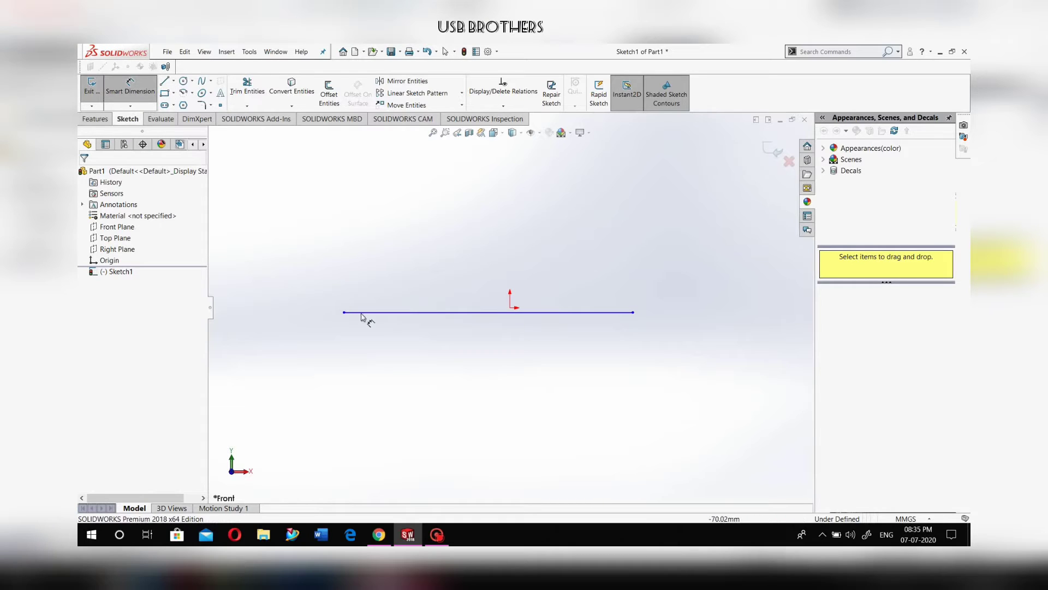
pyautogui.click(376, 314)
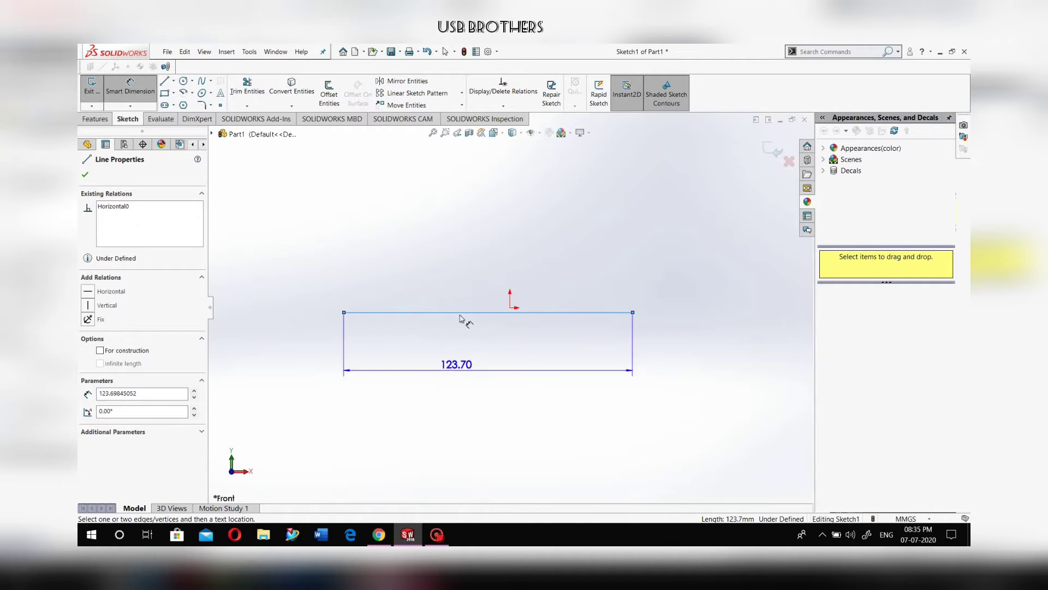
pyautogui.click(482, 411)
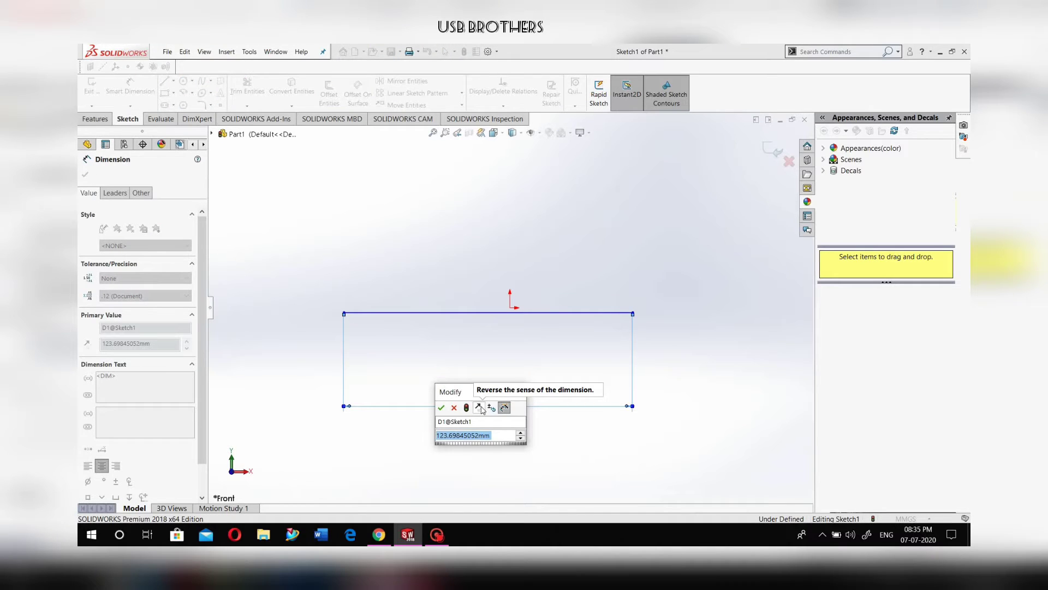
pyautogui.write('100')
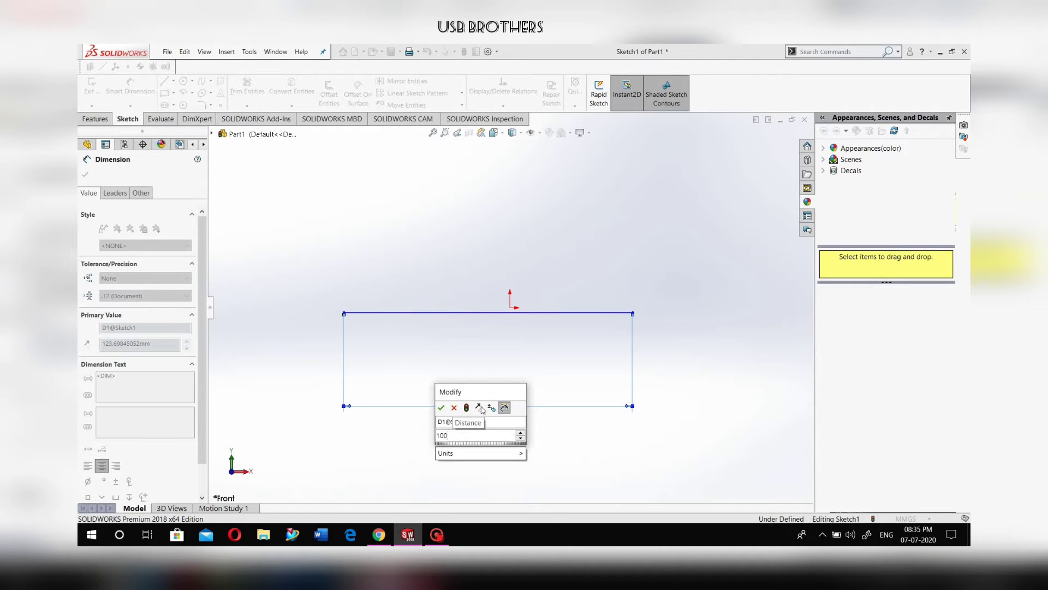
pyautogui.press('Return')
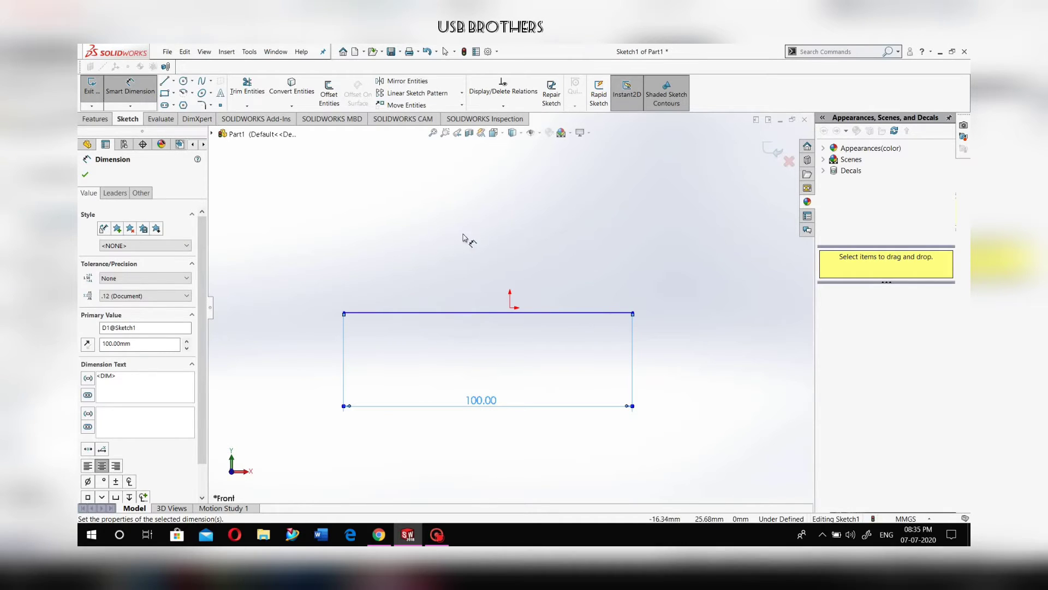
pyautogui.press('Escape')
# - Try moving the dimensioned line farther below the origin, and undo all edits back to an empty sketch
pyautogui.moveTo(563, 313); pyautogui.dragTo(570, 368)
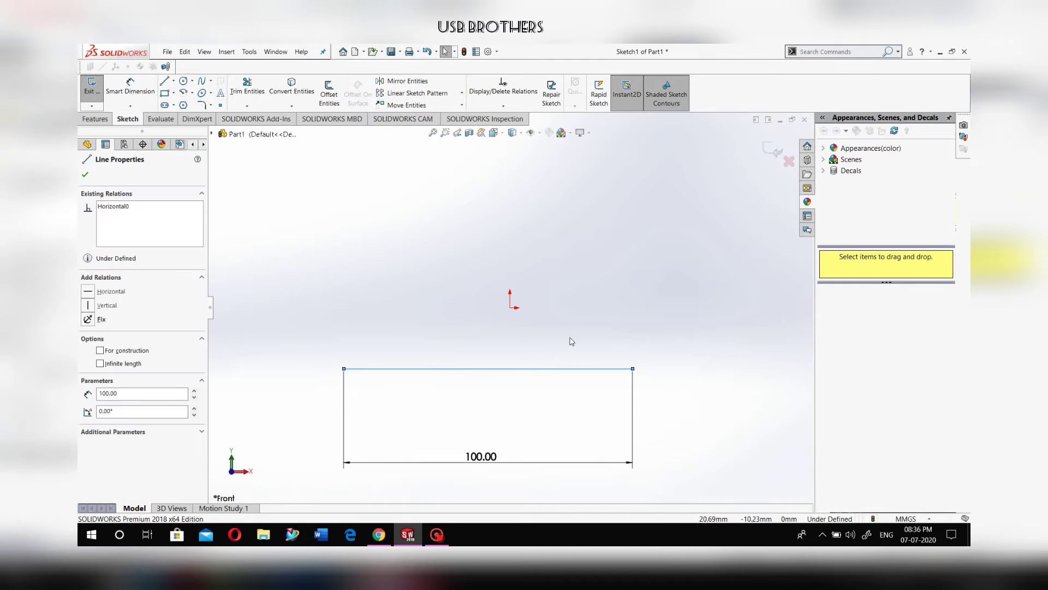
pyautogui.hotkey('ctrl', 'z')
pyautogui.hotkey('ctrl', 'z')
pyautogui.hotkey('ctrl', 'z')
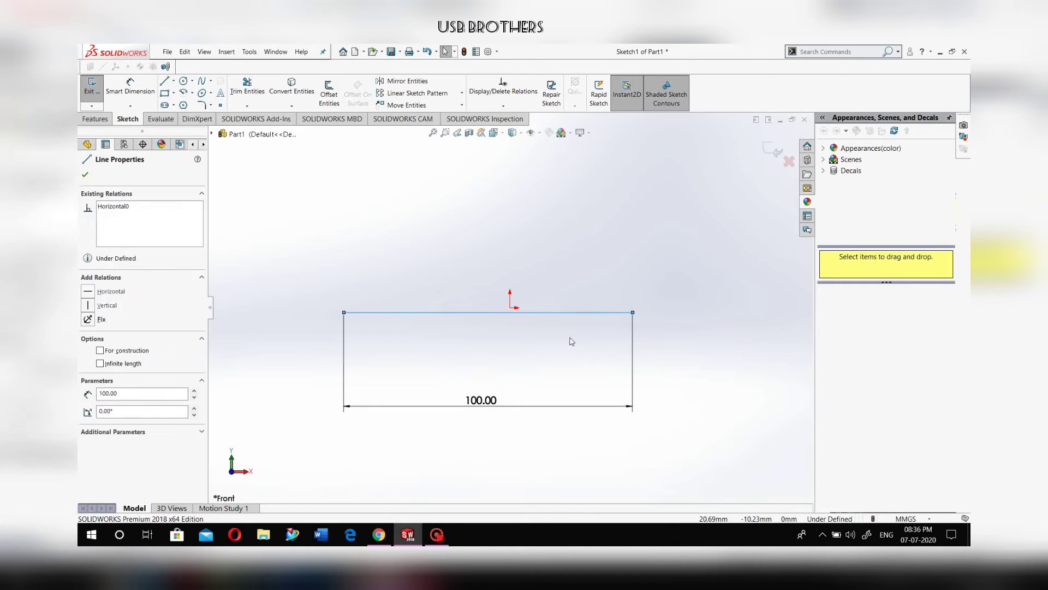
pyautogui.hotkey('ctrl', 'z')
pyautogui.hotkey('ctrl', 'z')
pyautogui.hotkey('ctrl', 'z')
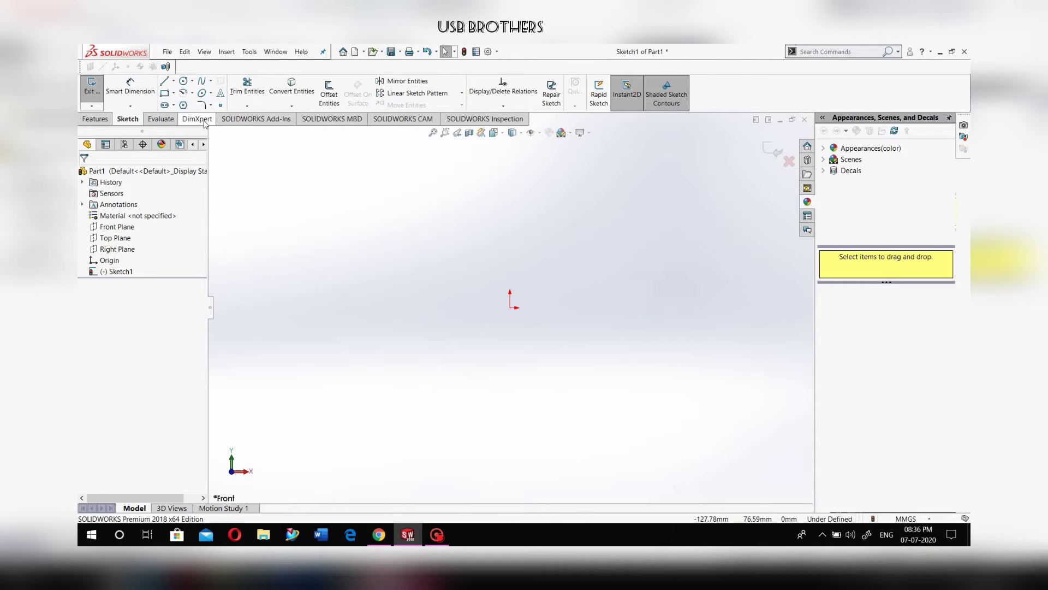
# - Sketch a nearly level line about 113 mm long below the origin and give it a Horizontal relation
pyautogui.click(165, 82)
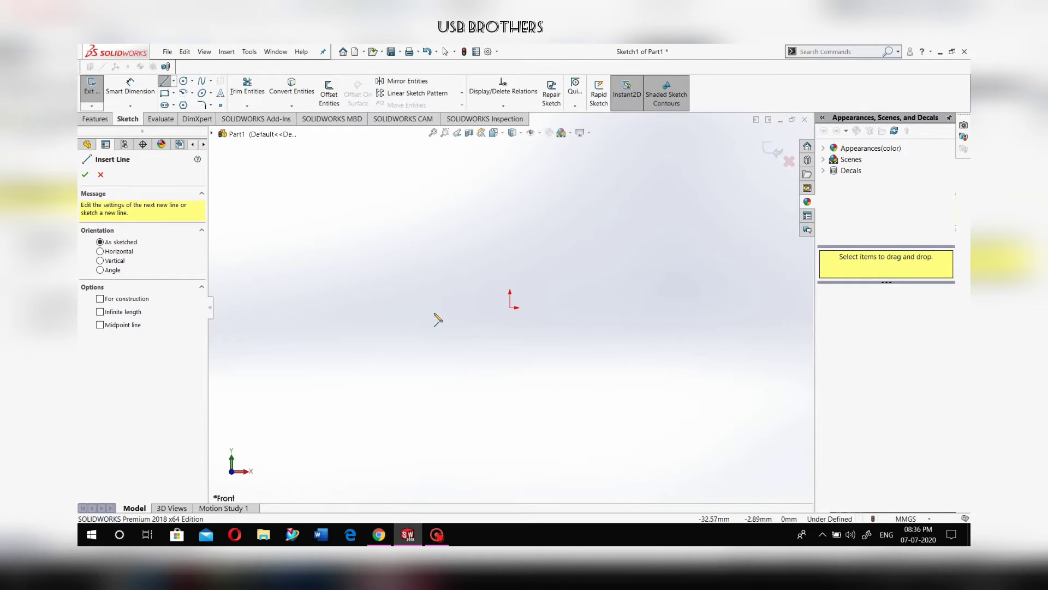
pyautogui.click(394, 337)
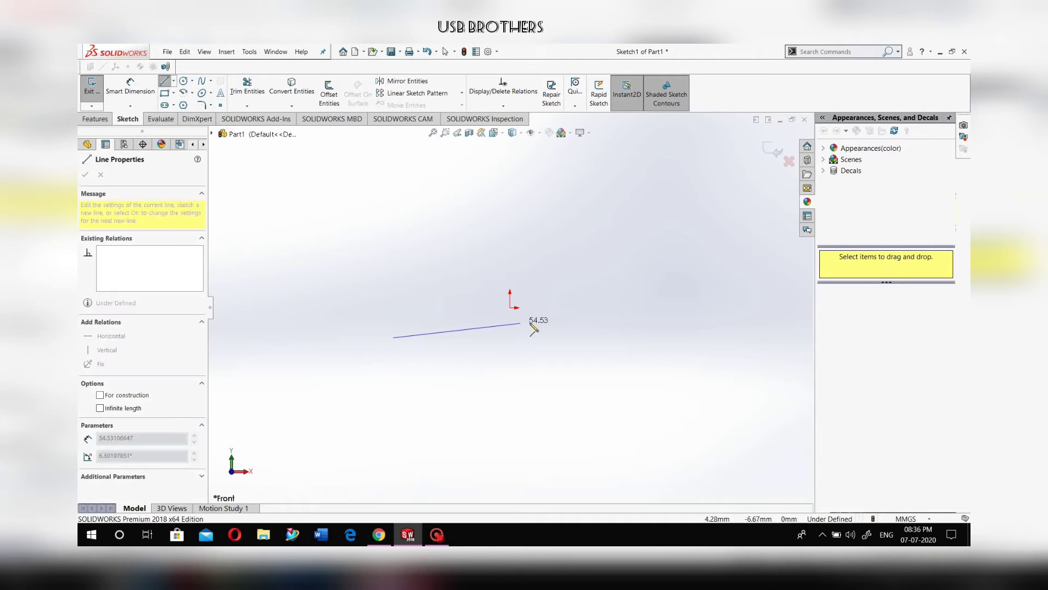
pyautogui.click(657, 335)
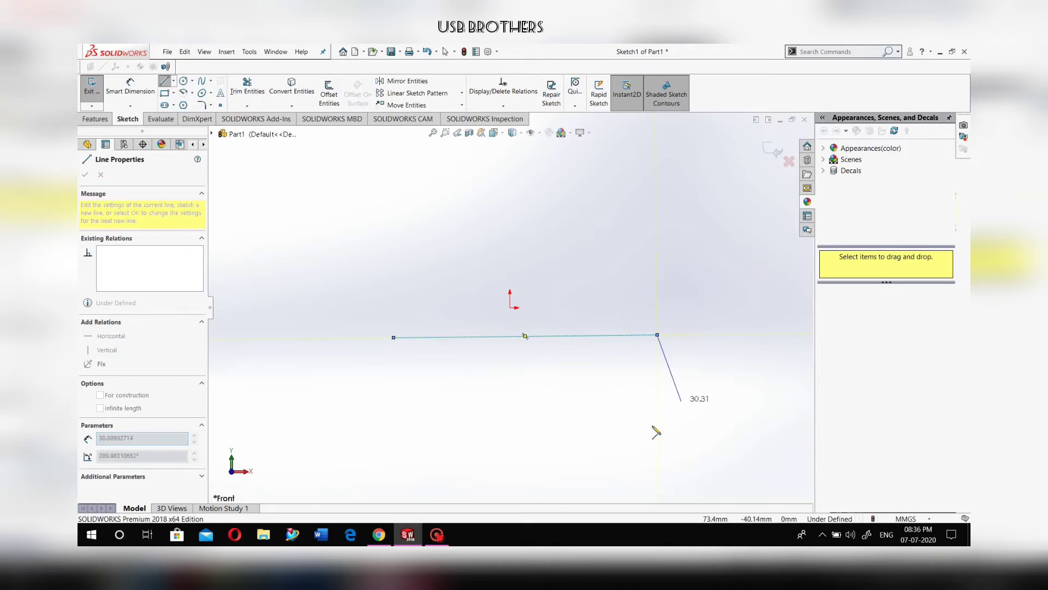
pyautogui.press('Escape')
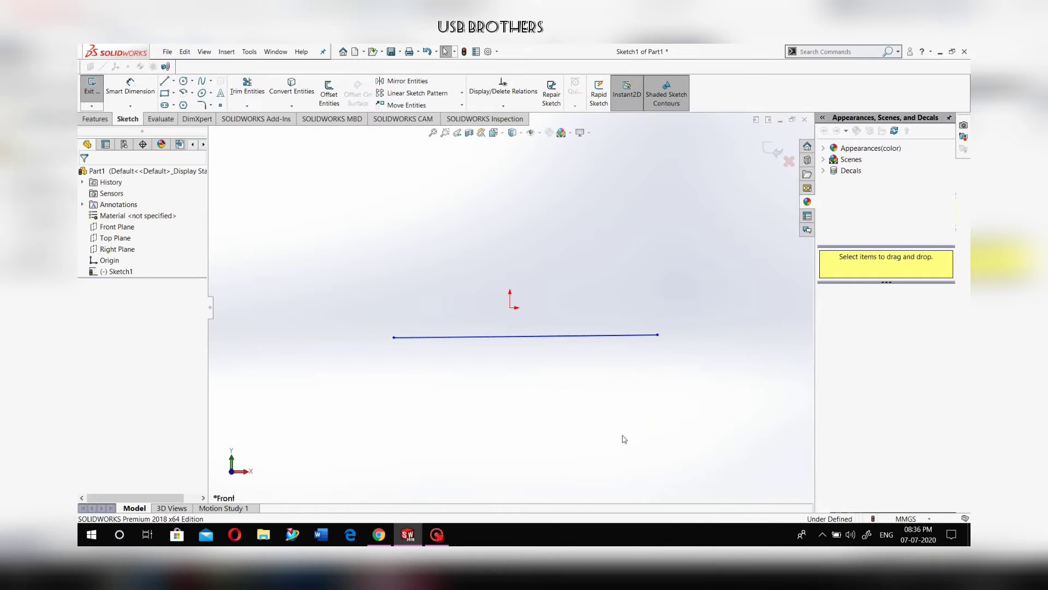
pyautogui.click(522, 337)
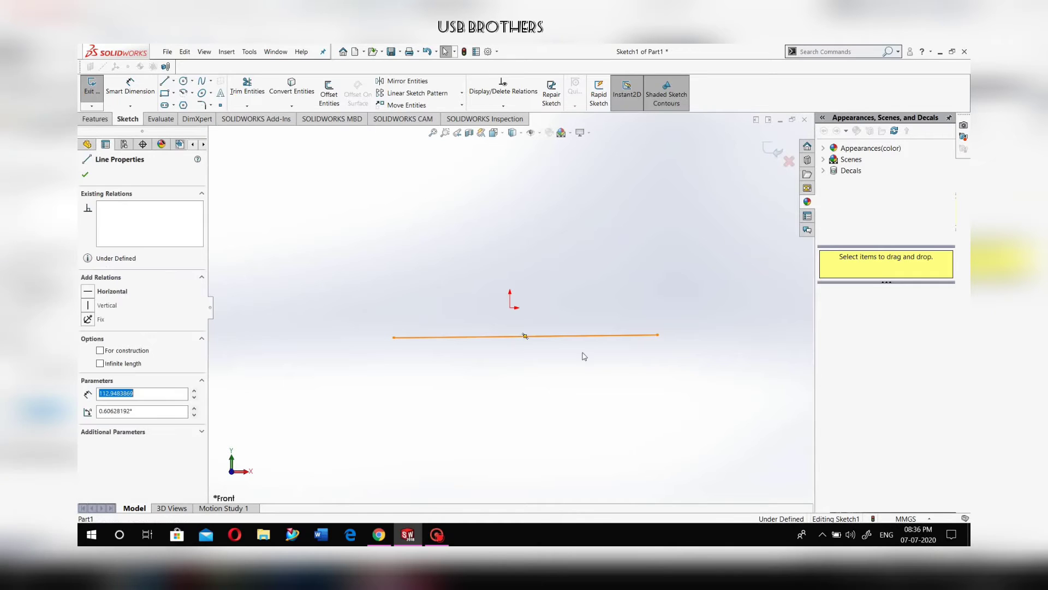
pyautogui.click(89, 292)
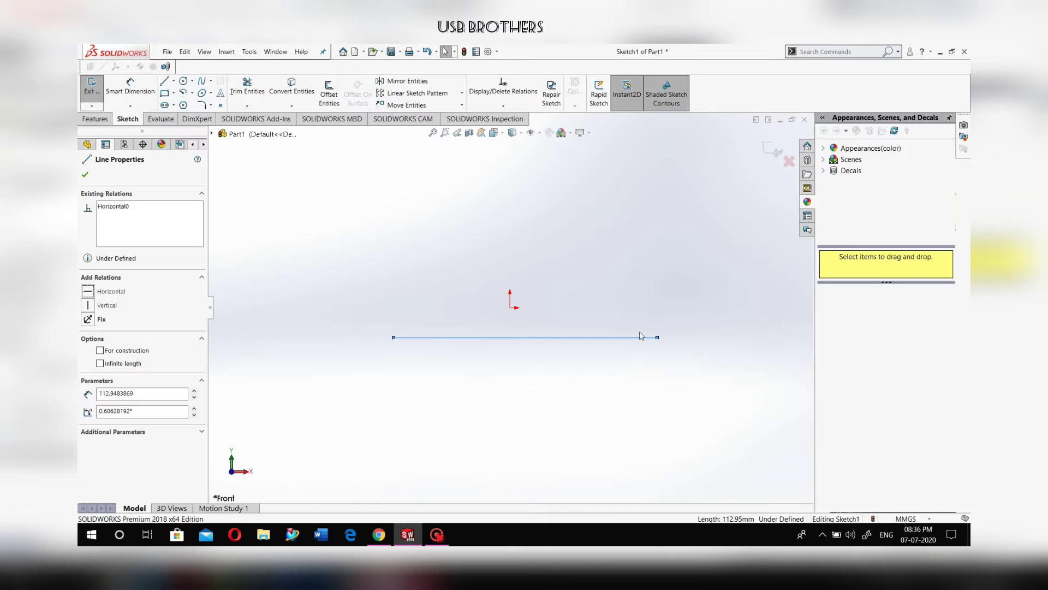
# - Sketch a second horizontal line about 113 mm long above the origin, its ends aligned with those of the lower line
pyautogui.click(165, 83)
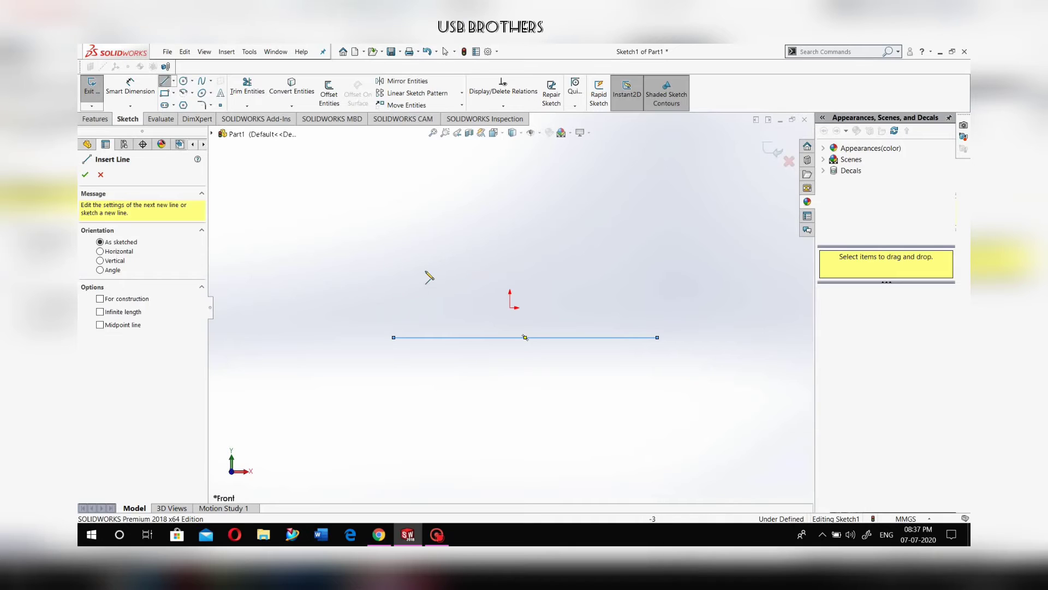
pyautogui.click(393, 238)
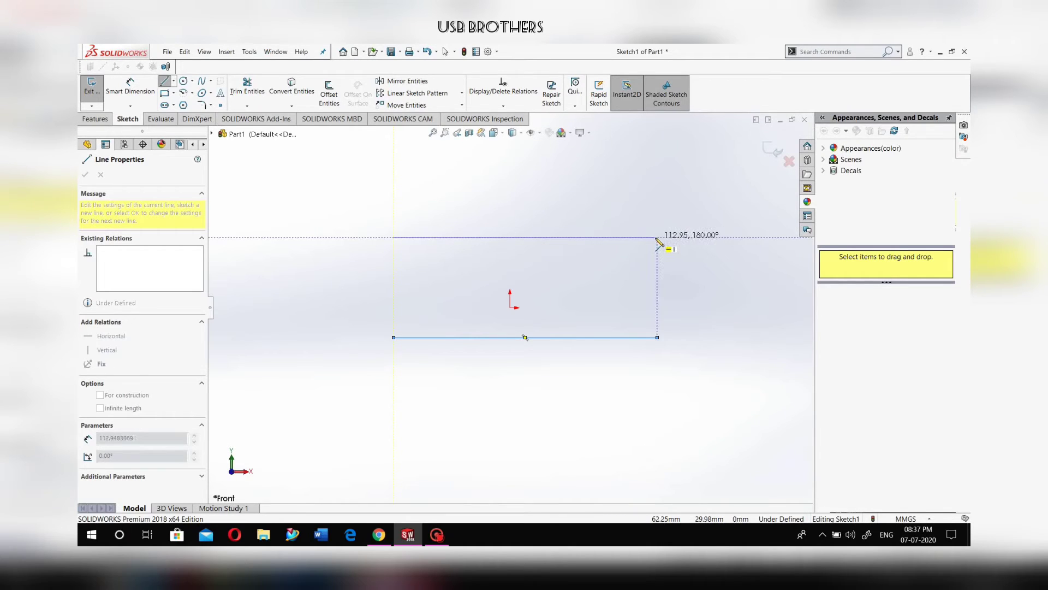
pyautogui.doubleClick(658, 238)
pyautogui.click(658, 239)
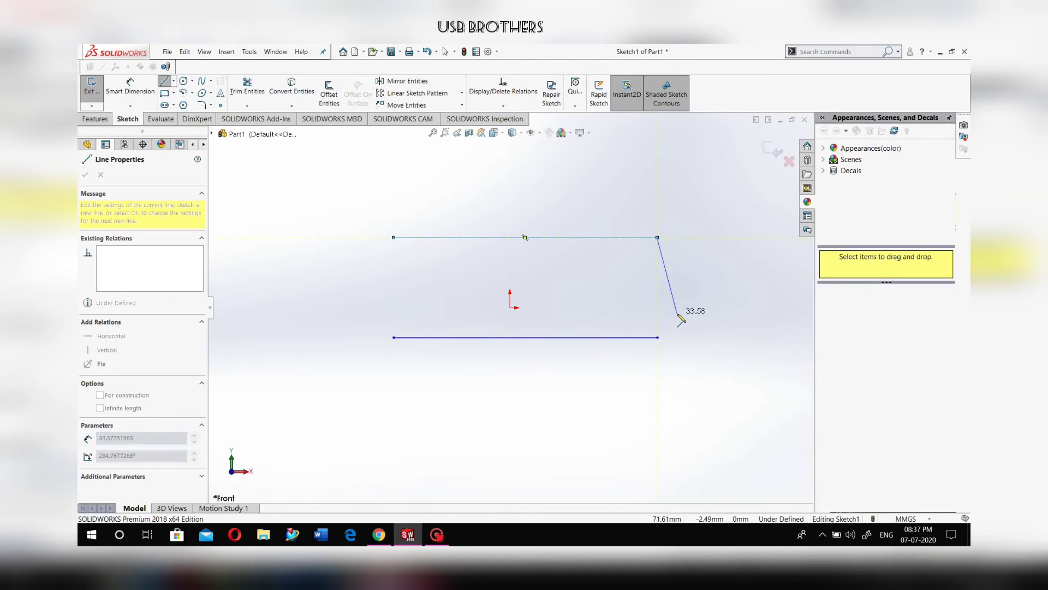
pyautogui.press('Escape')
pyautogui.press('Escape')
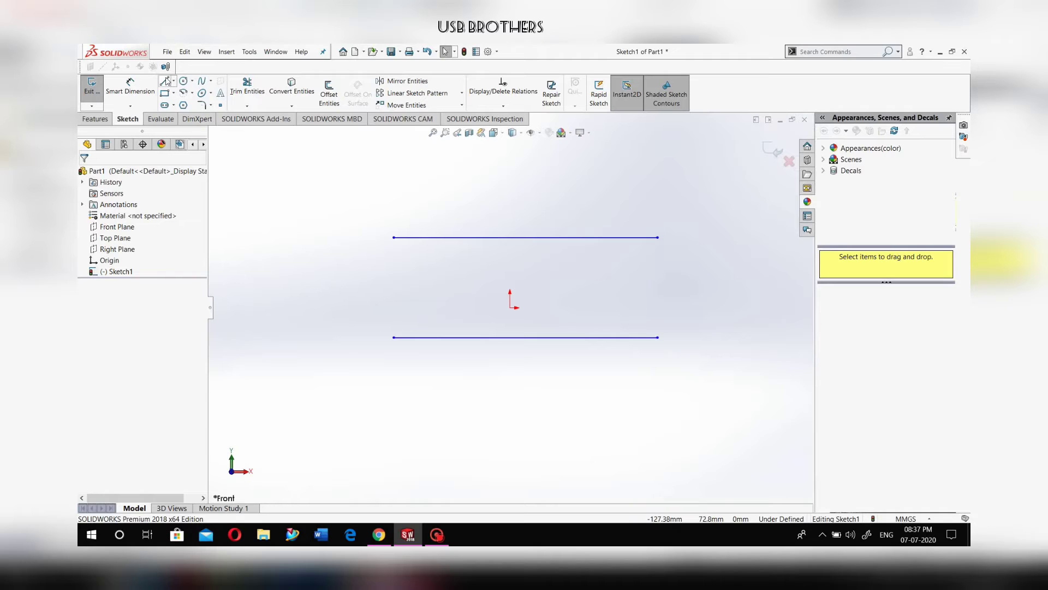
# - Sketch a vertical line about 72 mm long, left of the two horizontal lines
pyautogui.press('l')
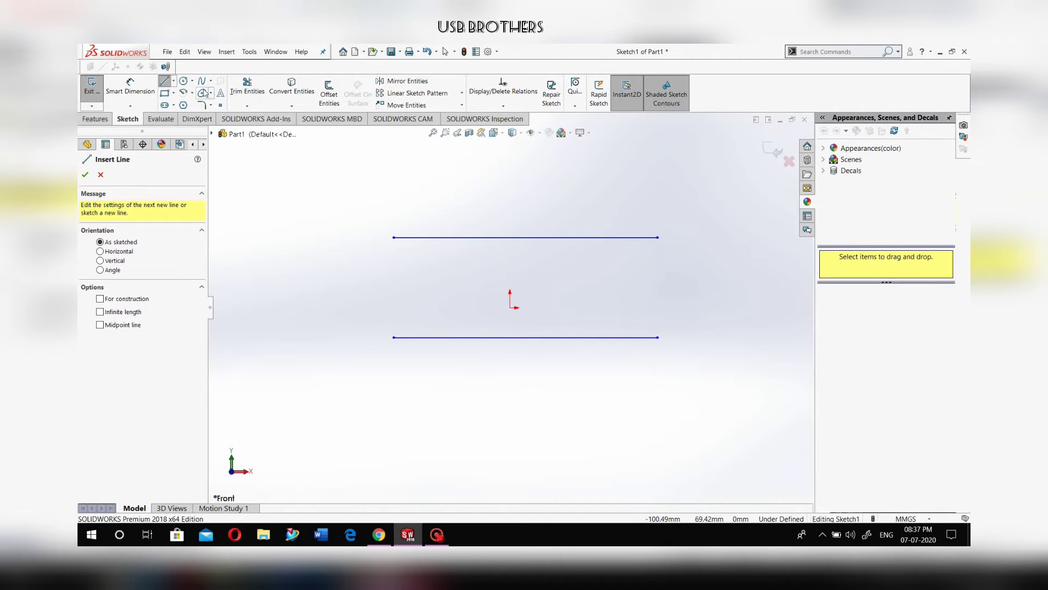
pyautogui.click(314, 213)
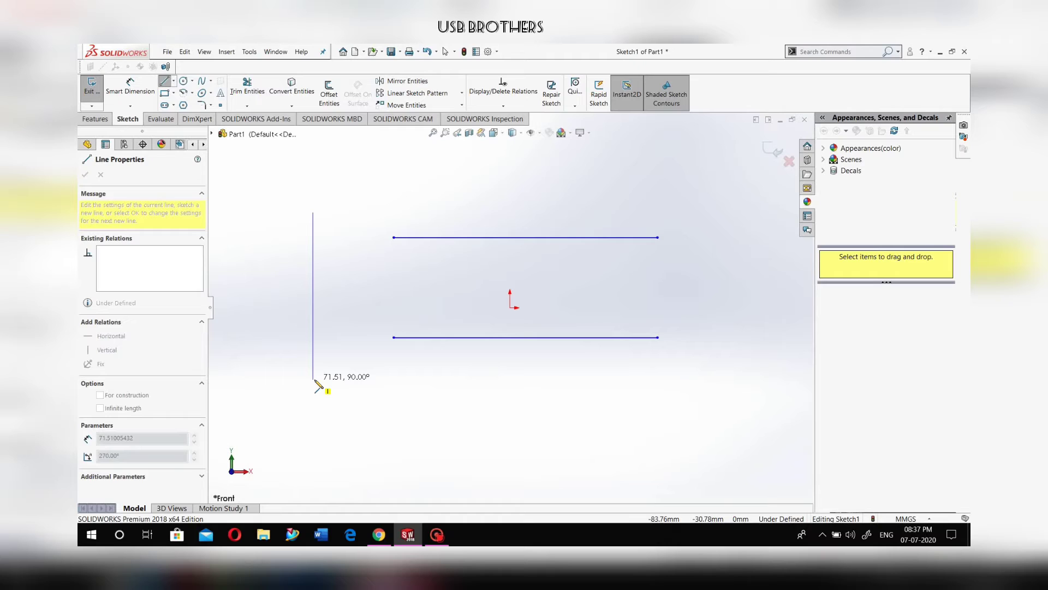
pyautogui.click(313, 379)
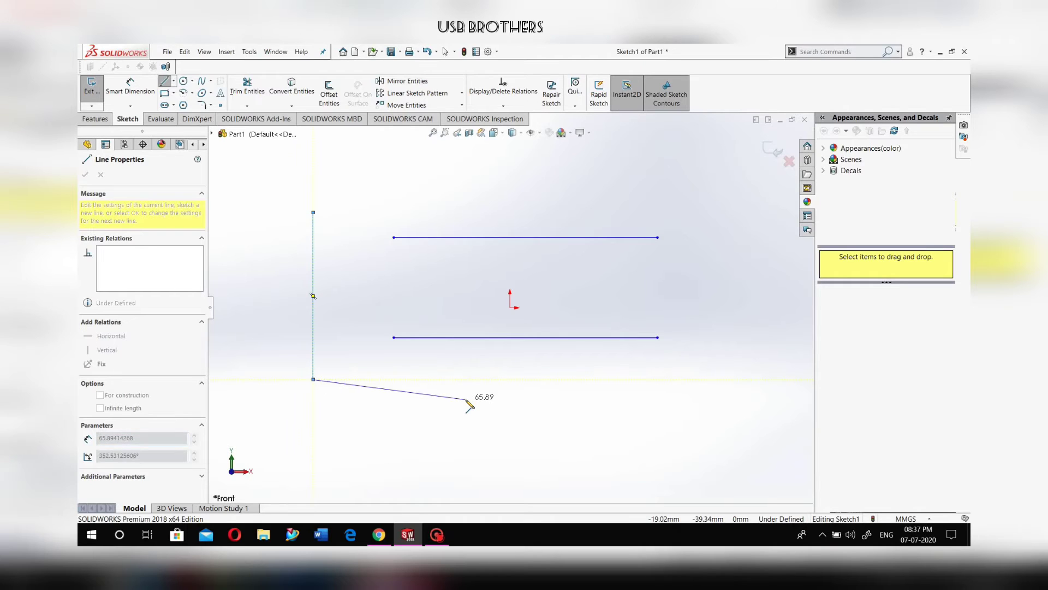
pyautogui.press('Escape')
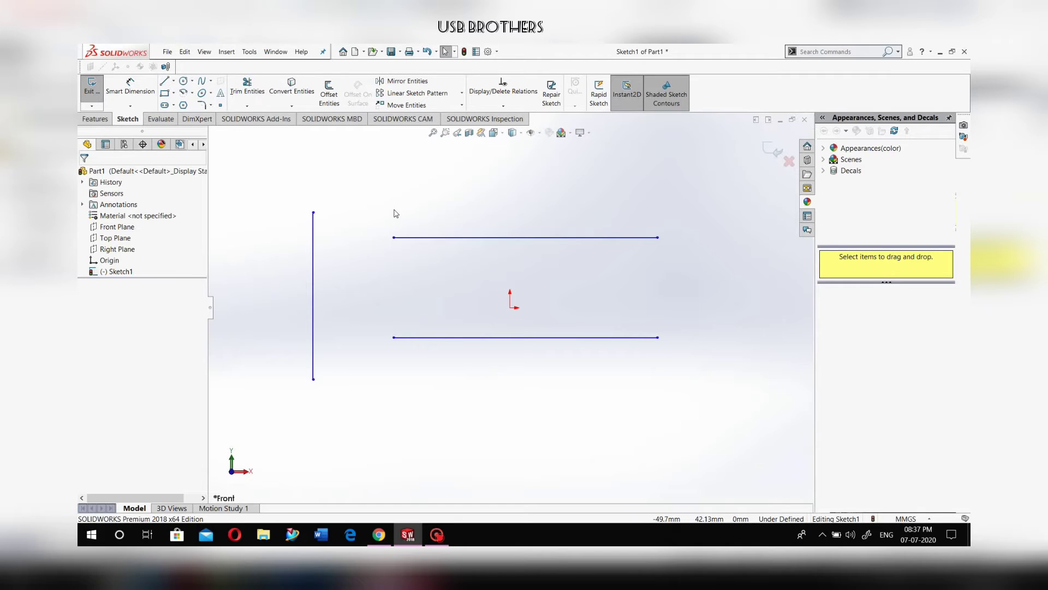
# - Undo the vertical line and both horizontal lines, back to an empty sketch
pyautogui.hotkey('ctrl', 'z')
pyautogui.hotkey('ctrl', 'z')
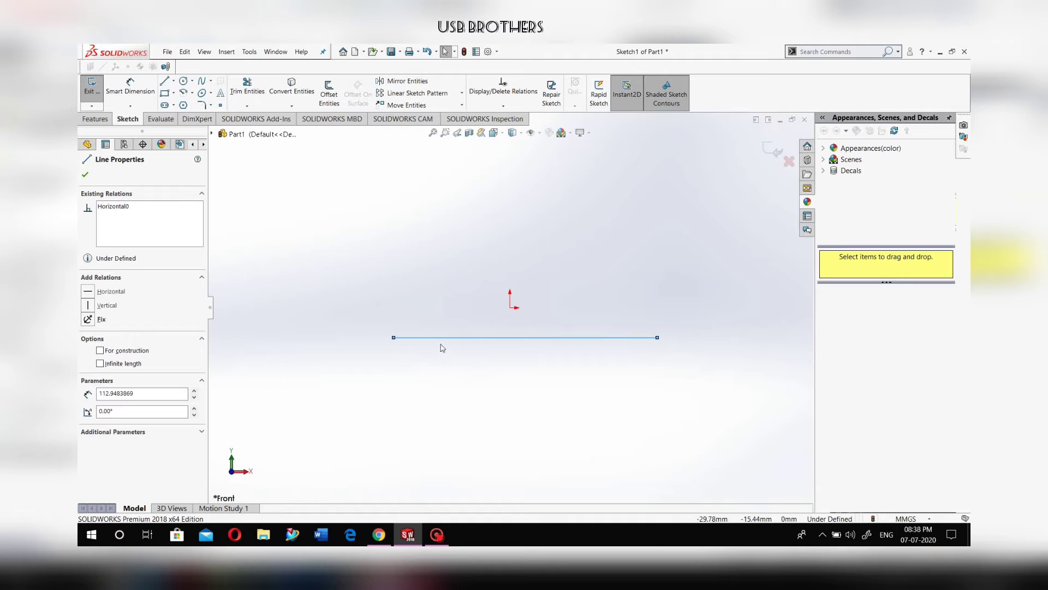
pyautogui.hotkey('ctrl', 'z')
pyautogui.hotkey('ctrl', 'z')
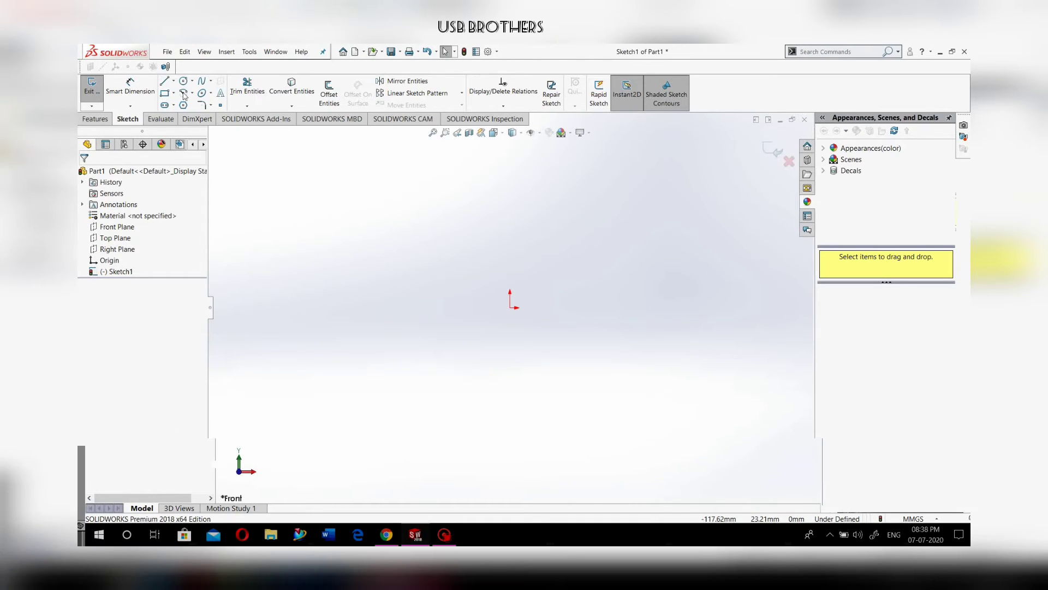
# - Sketch a horizontal line about 90 mm long rightward from the origin and a slanted line about 93 mm long up-left from its free end
pyautogui.click(164, 81)
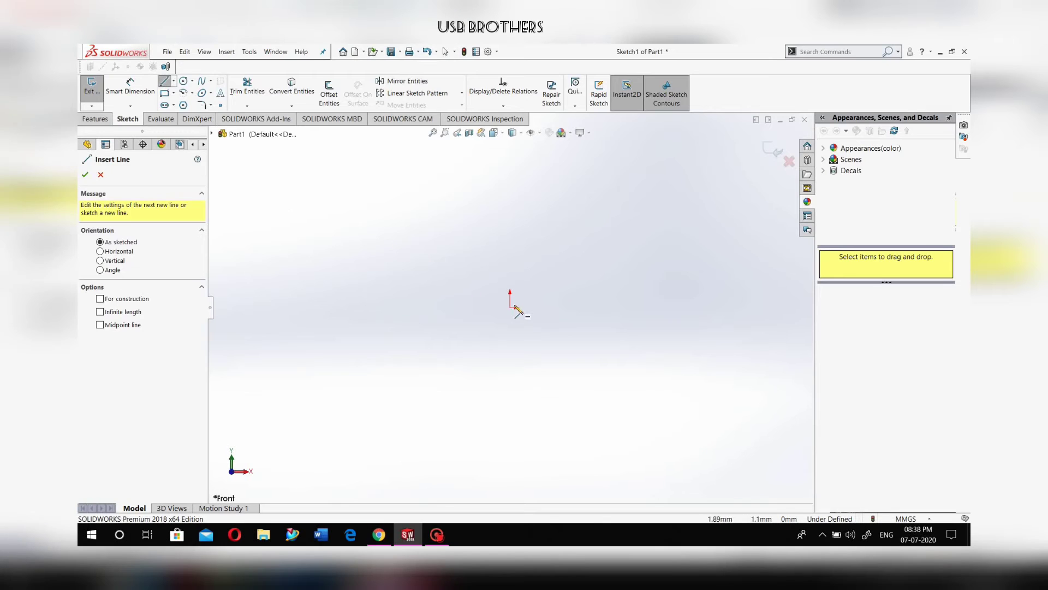
pyautogui.click(510, 307)
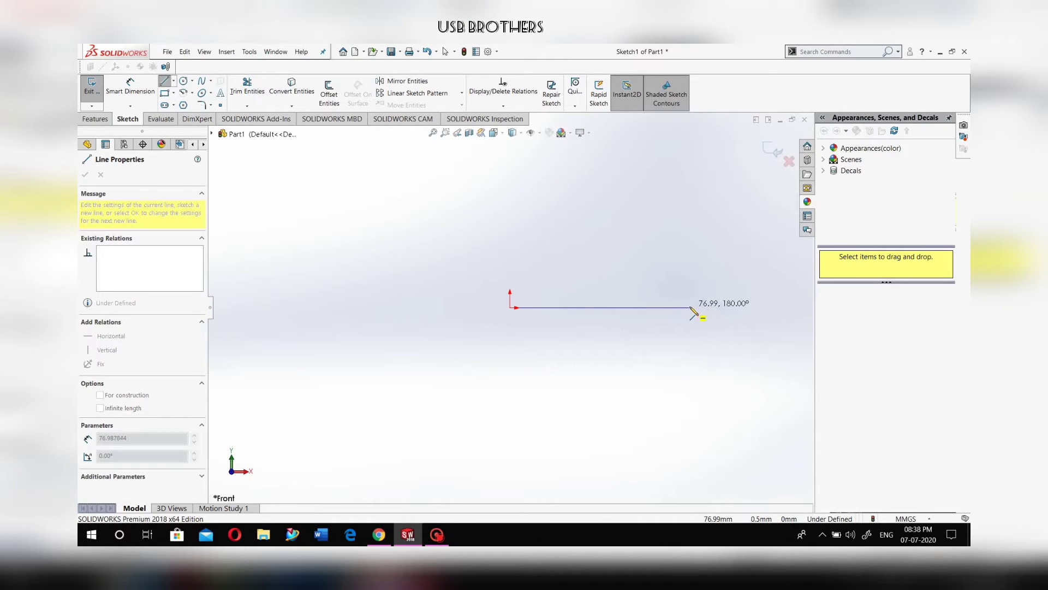
pyautogui.click(721, 307)
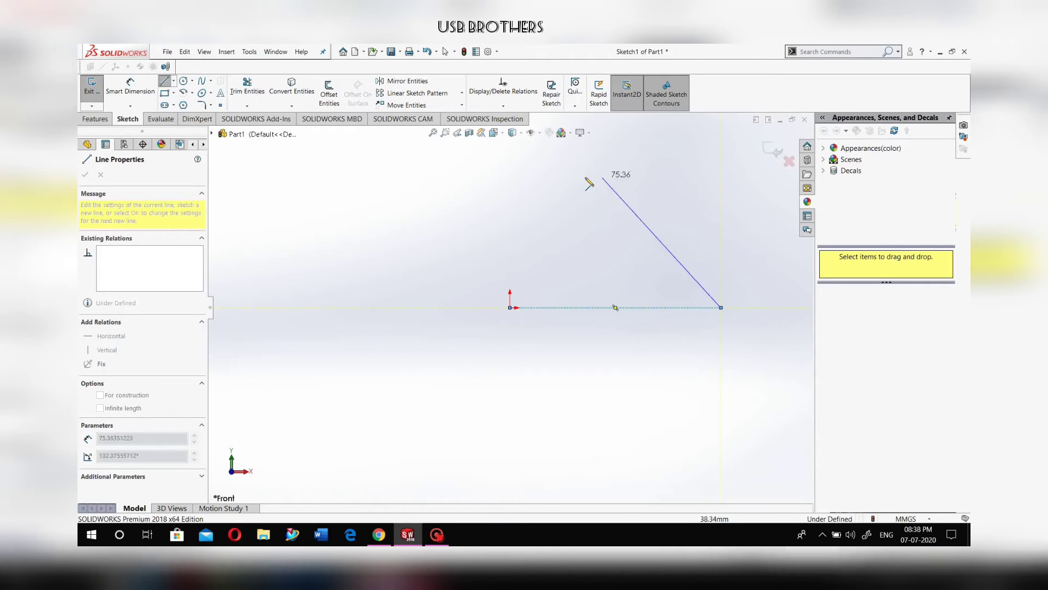
pyautogui.click(567, 184)
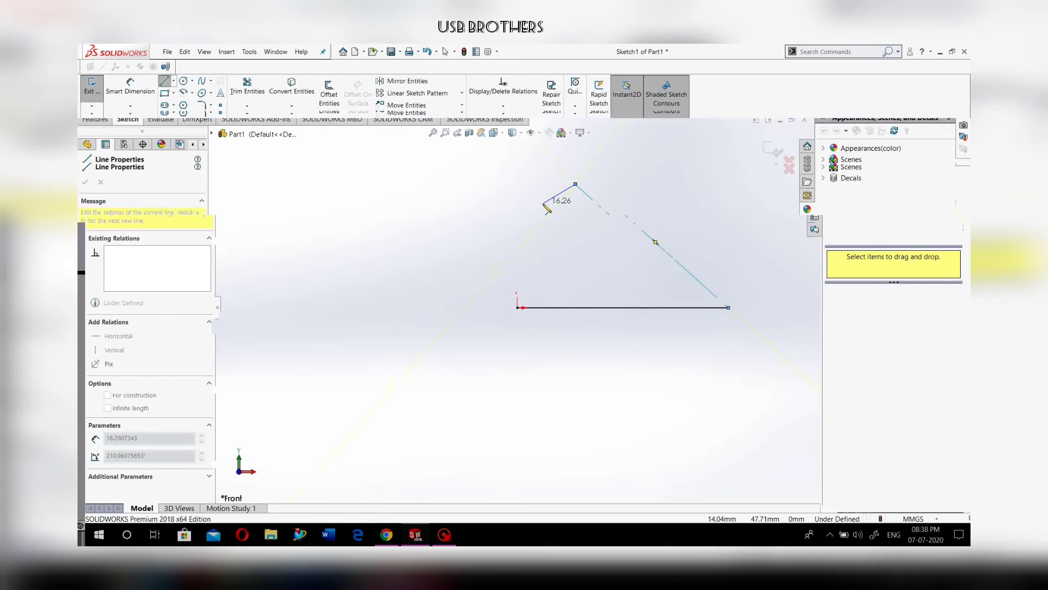
pyautogui.press('Escape')
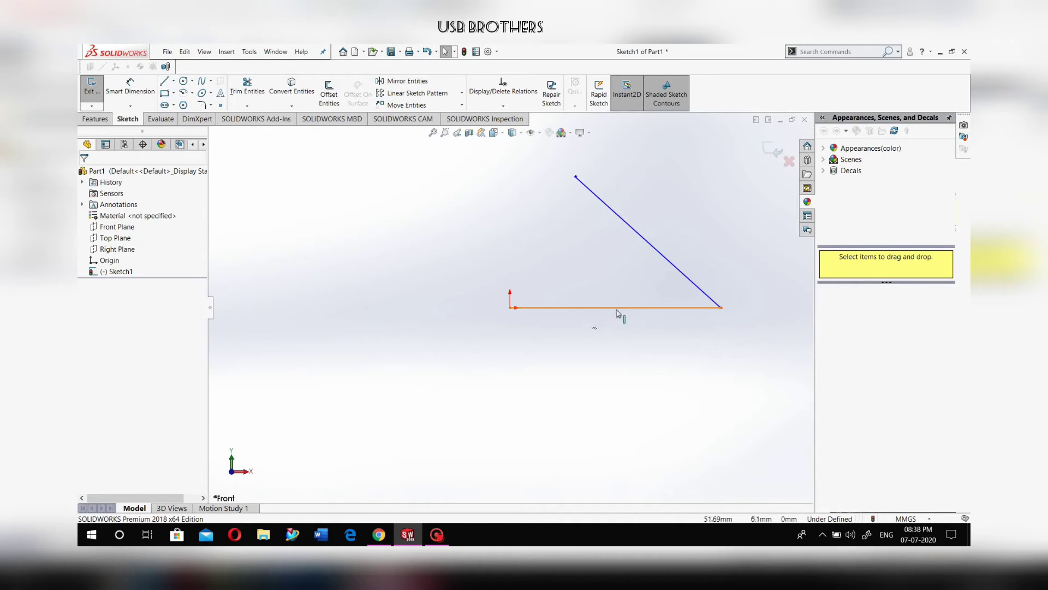
# - Dimension the horizontal line's length at 100 mm, placing the dimension below the line
pyautogui.click(130, 87)
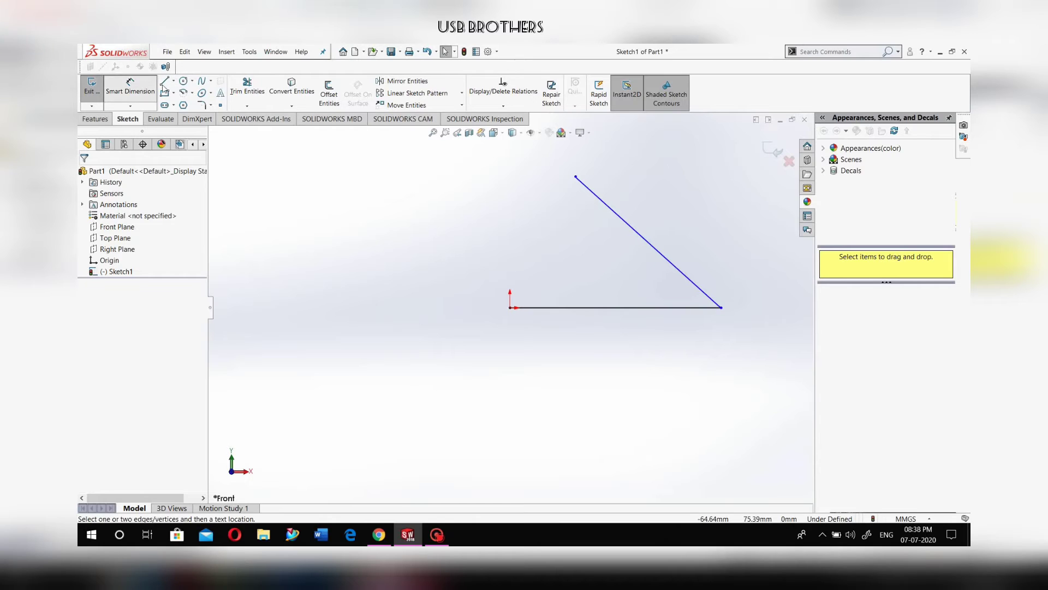
pyautogui.click(533, 307)
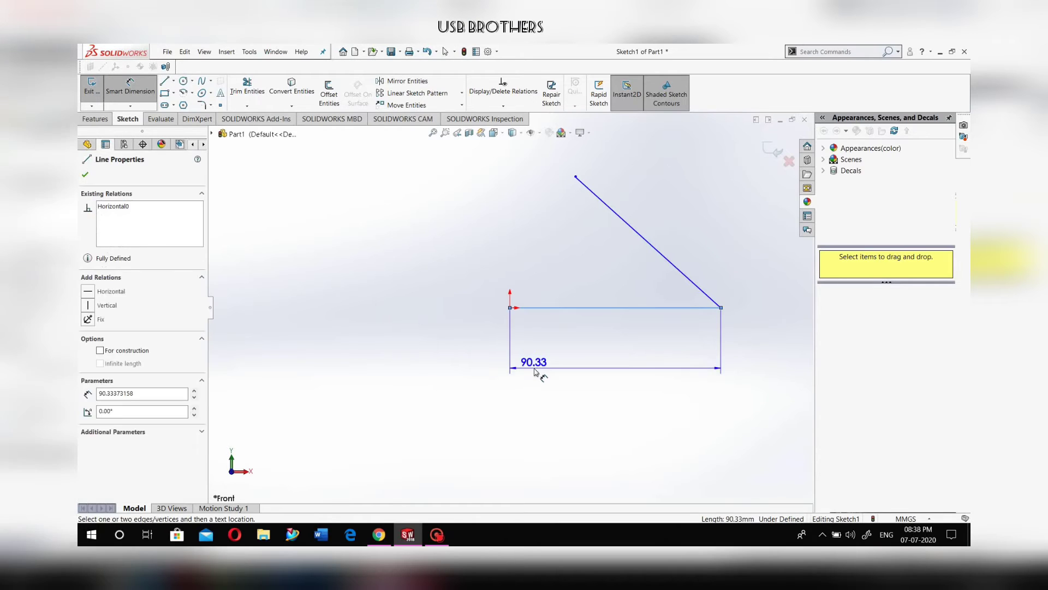
pyautogui.click(535, 370)
pyautogui.write('00')
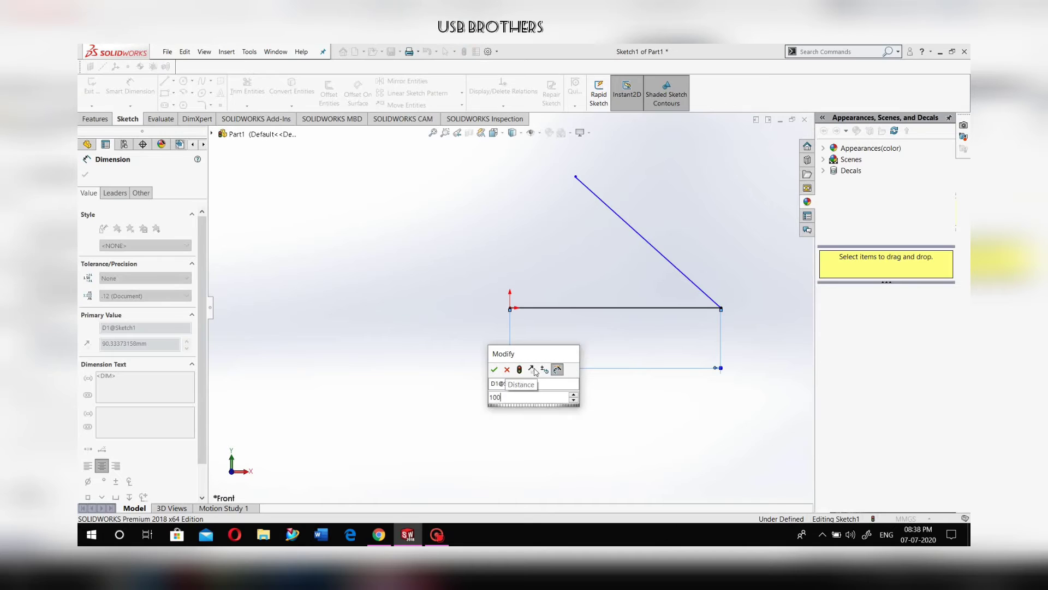
pyautogui.press('Return')
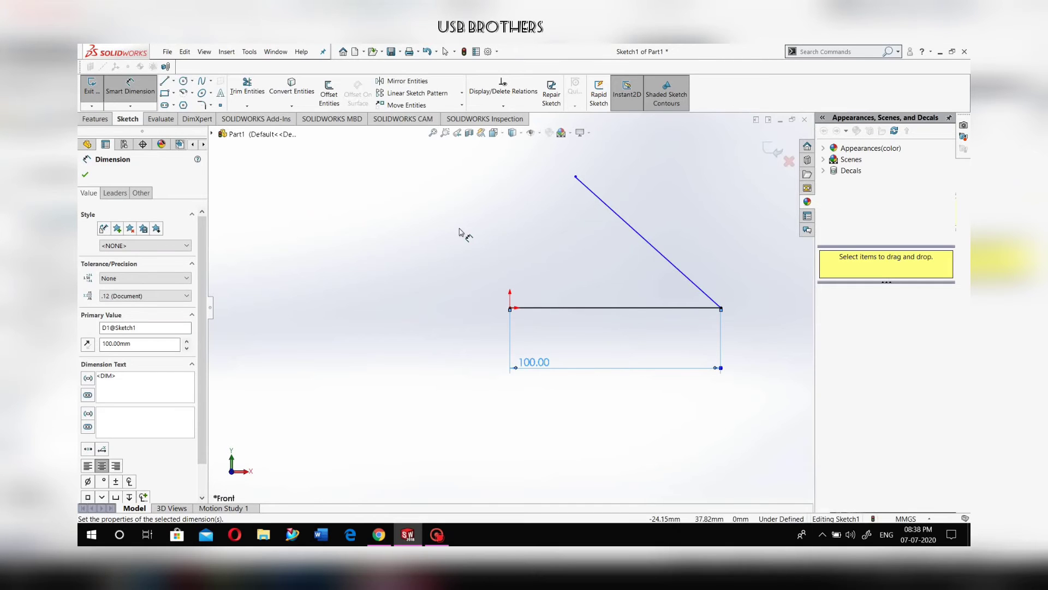
# - Dimension the angle between the slanted line and the horizontal line at 45 degrees
pyautogui.click(655, 248)
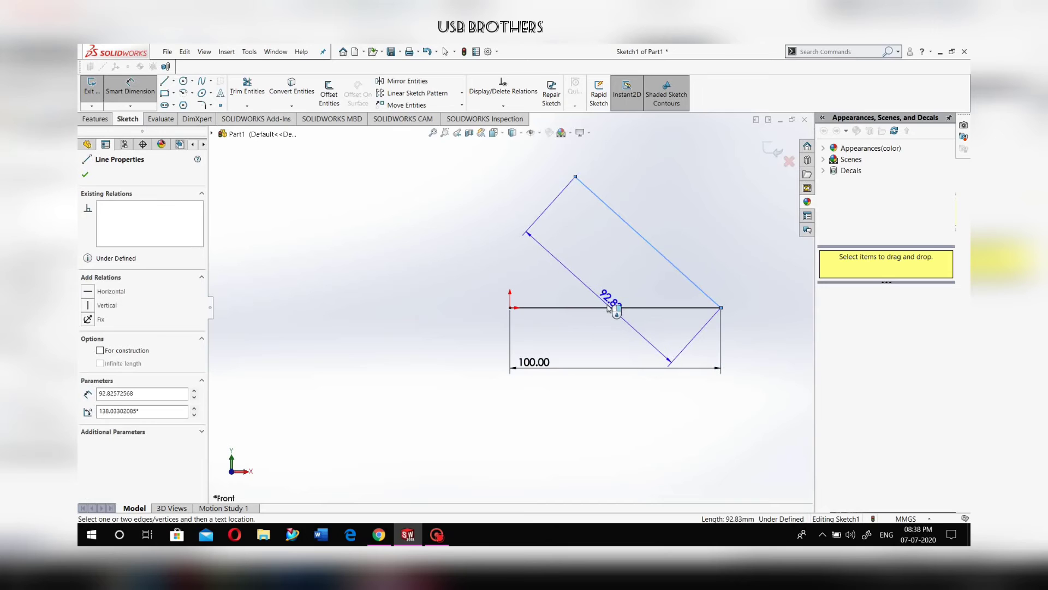
pyautogui.click(602, 309)
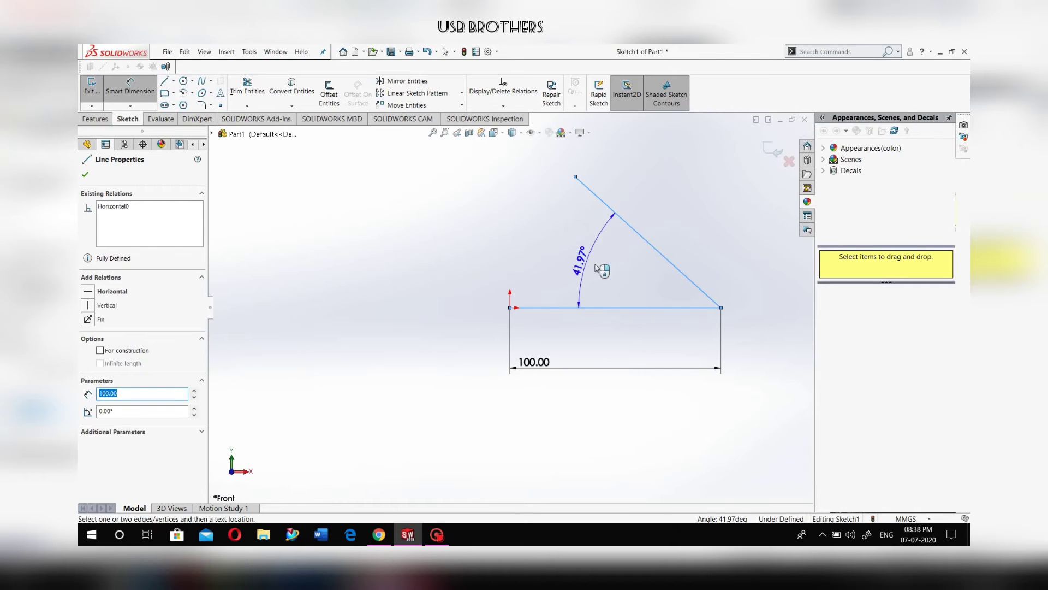
pyautogui.click(609, 271)
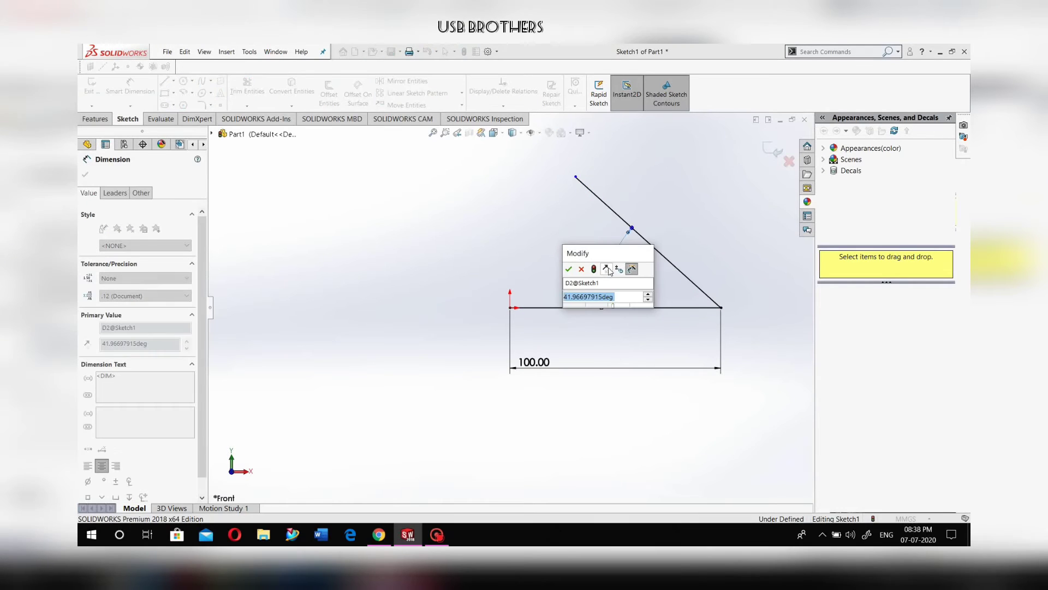
pyautogui.write('45')
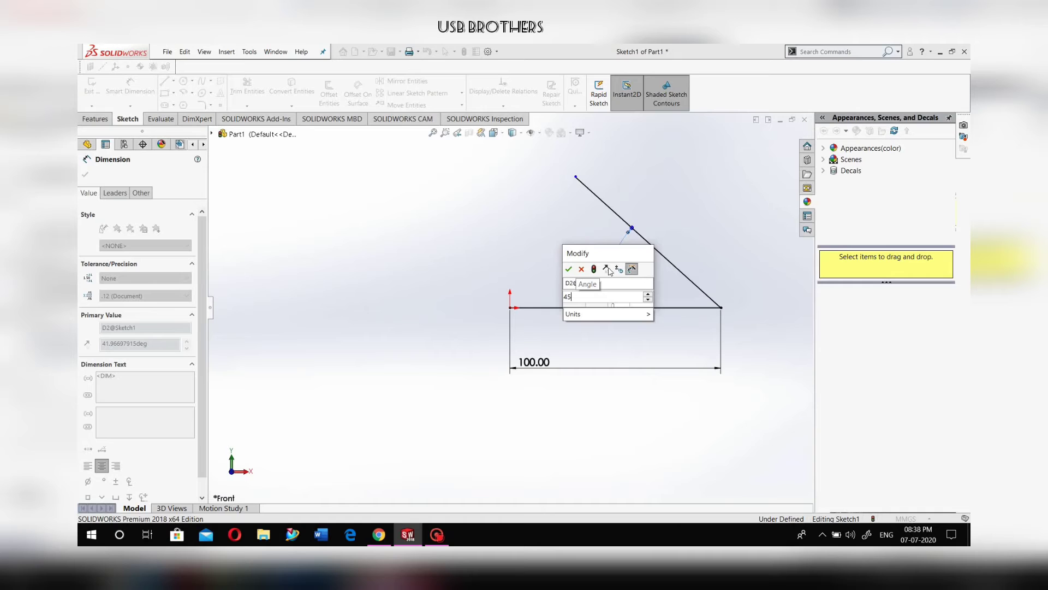
pyautogui.press('Return')
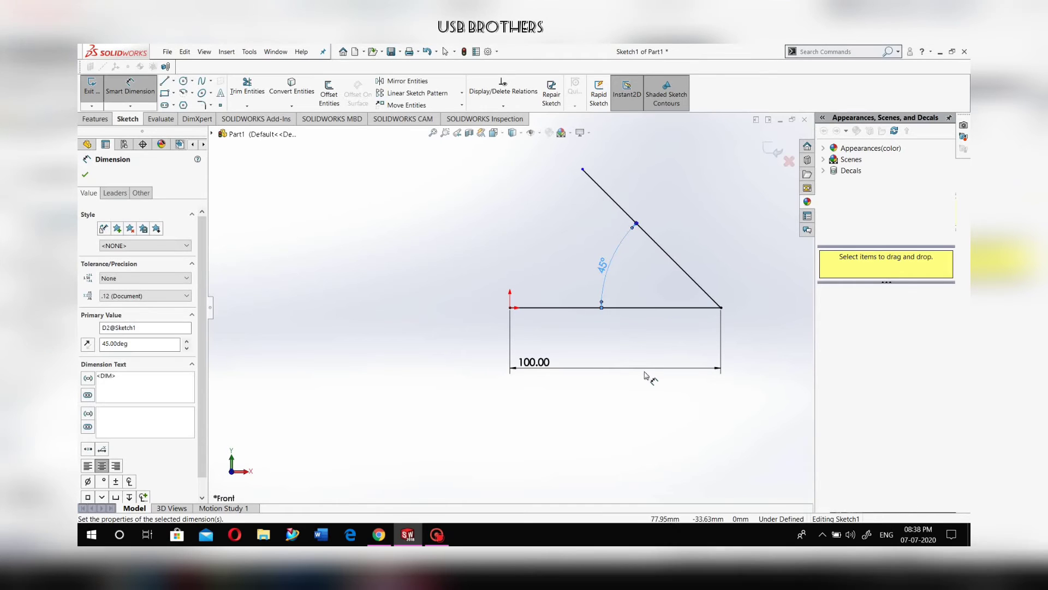
pyautogui.press('Escape')
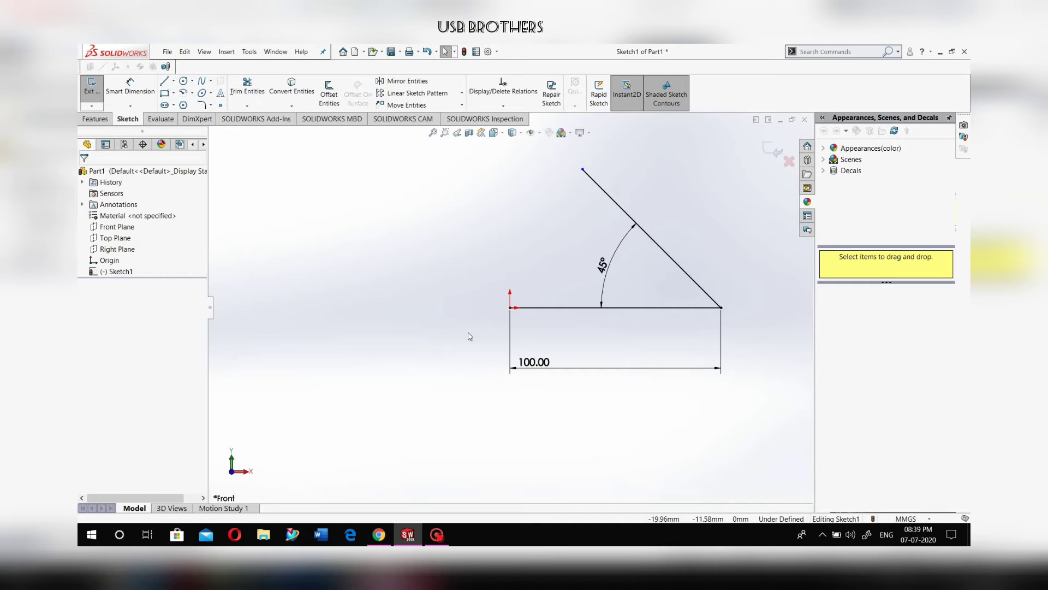
# - Undo the angle dimension, the length dimension and the slanted line, keeping only the horizontal line from the origin
pyautogui.hotkey('ctrl', 'z')
pyautogui.hotkey('ctrl', 'z')
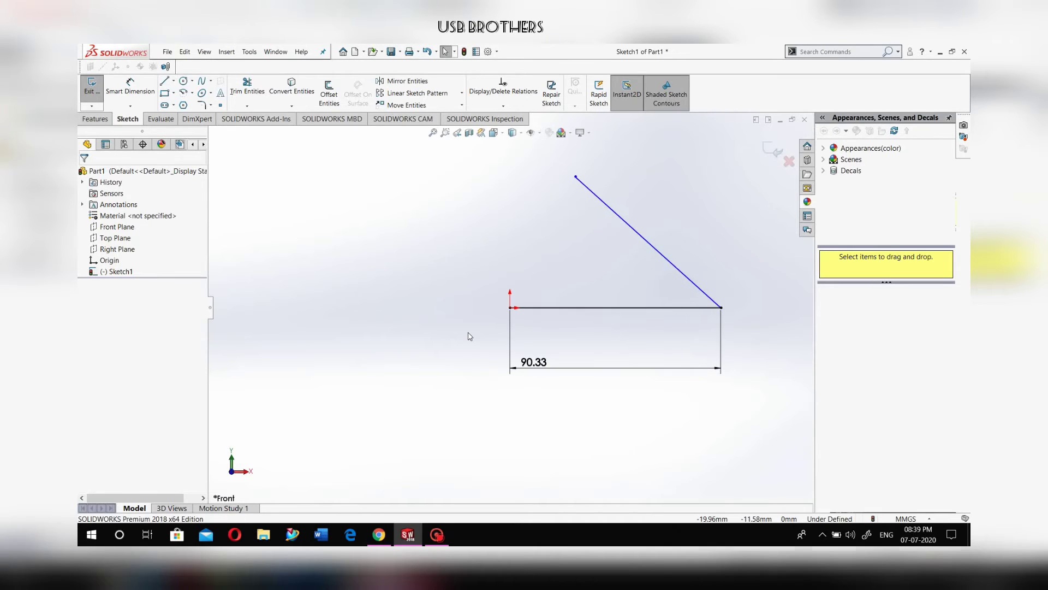
pyautogui.hotkey('ctrl', 'z')
pyautogui.hotkey('ctrl', 'z')
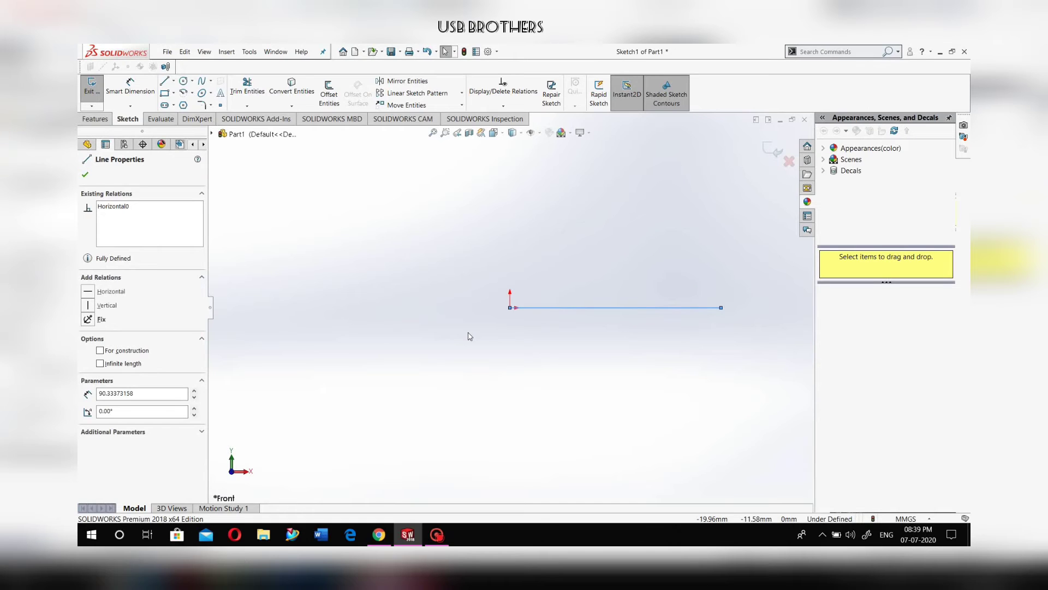
# - Dimension the horizontal line from the origin at 100 mm, placing the dimension below it
pyautogui.click(118, 88)
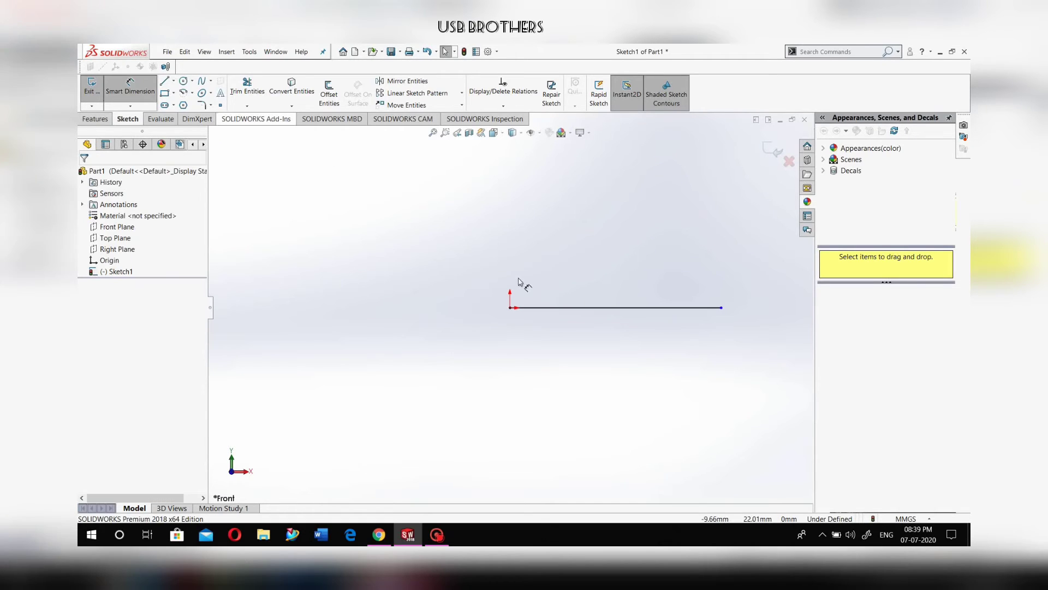
pyautogui.click(554, 311)
pyautogui.click(561, 381)
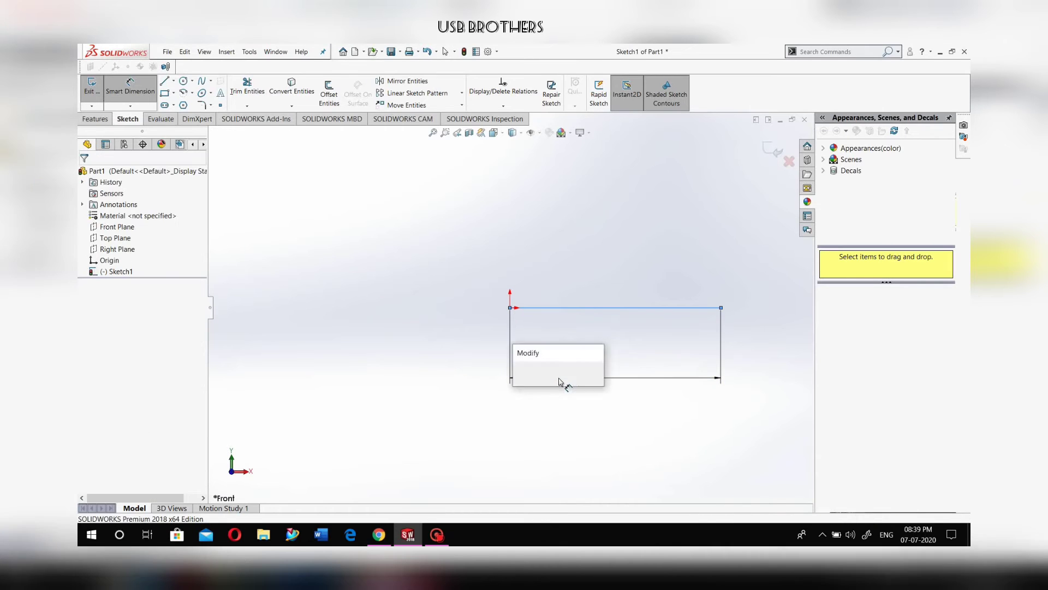
pyautogui.write('100')
pyautogui.press('Return')
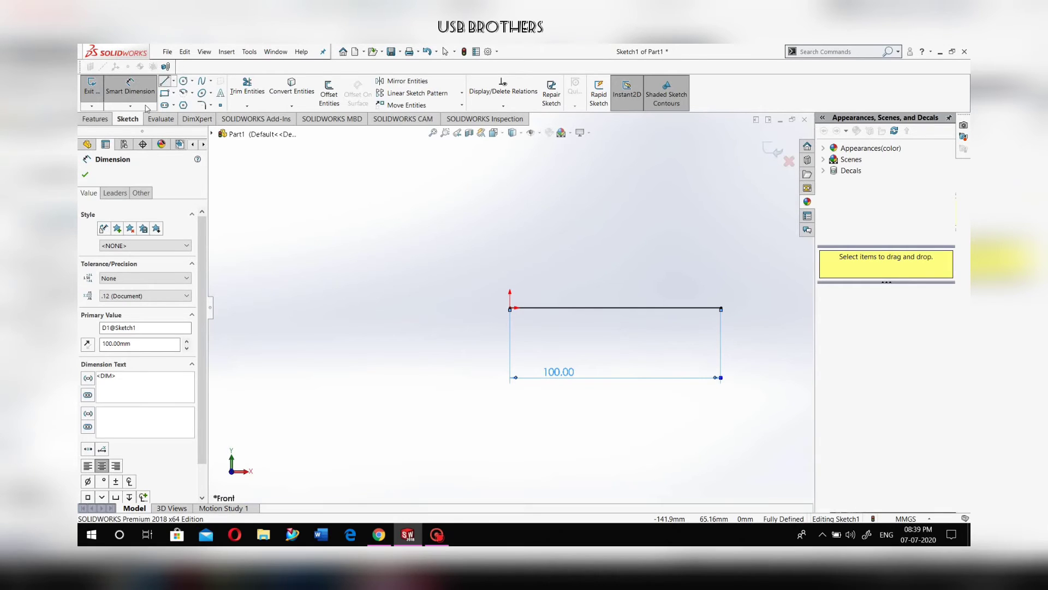
# - Close a triangle above the 100 mm base with two lines, about 82 mm from the origin and about 83 mm to the base's other end
pyautogui.click(165, 82)
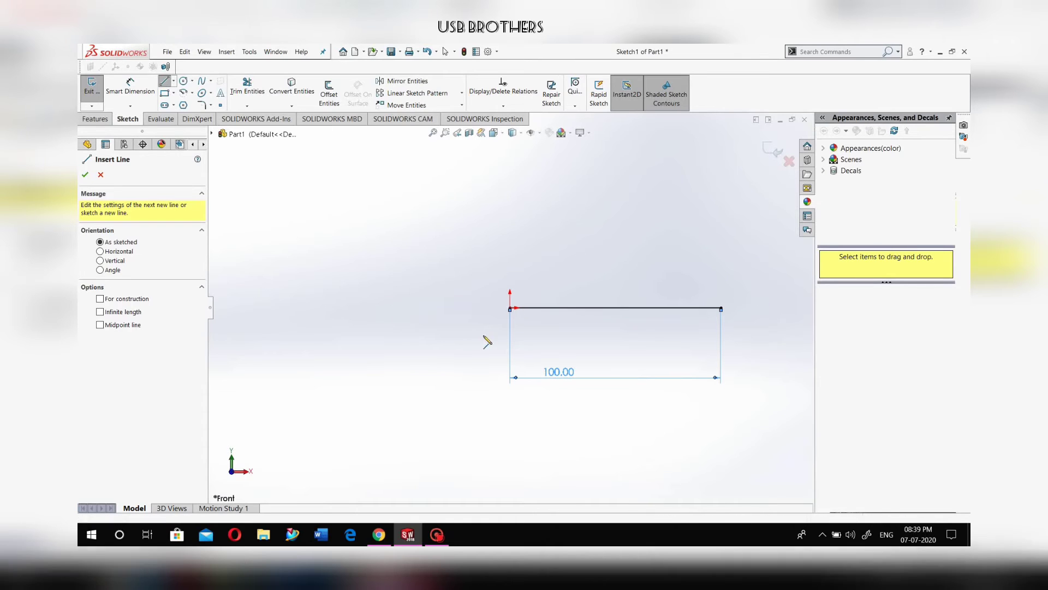
pyautogui.click(510, 309)
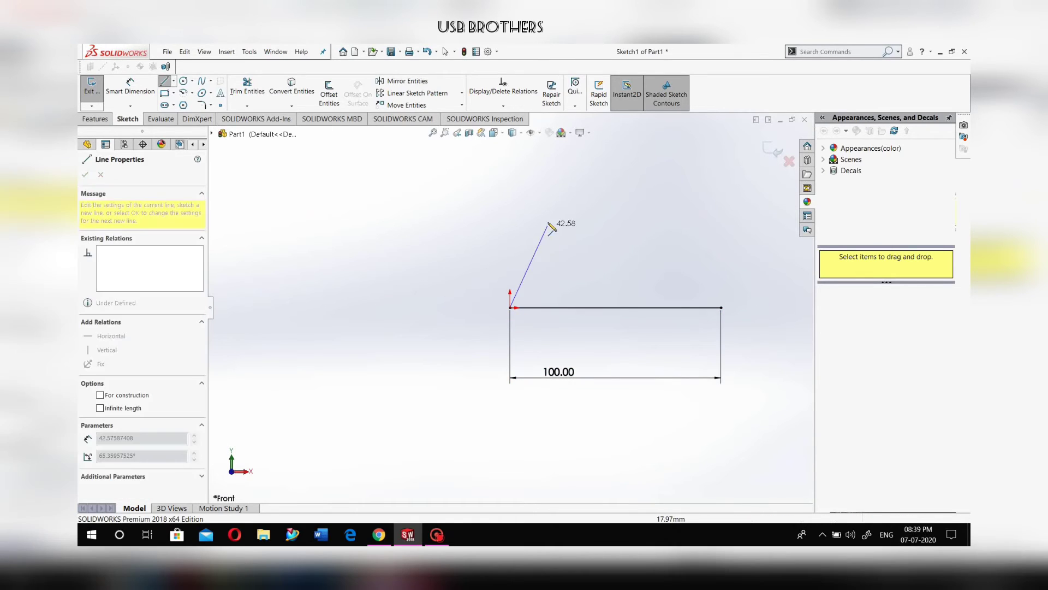
pyautogui.click(612, 170)
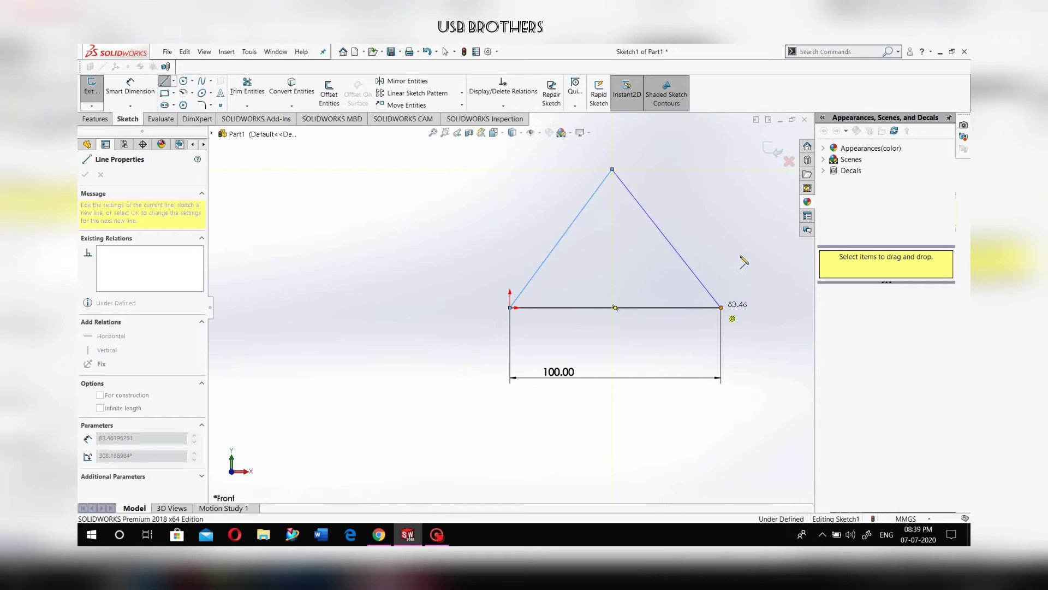
pyautogui.click(722, 308)
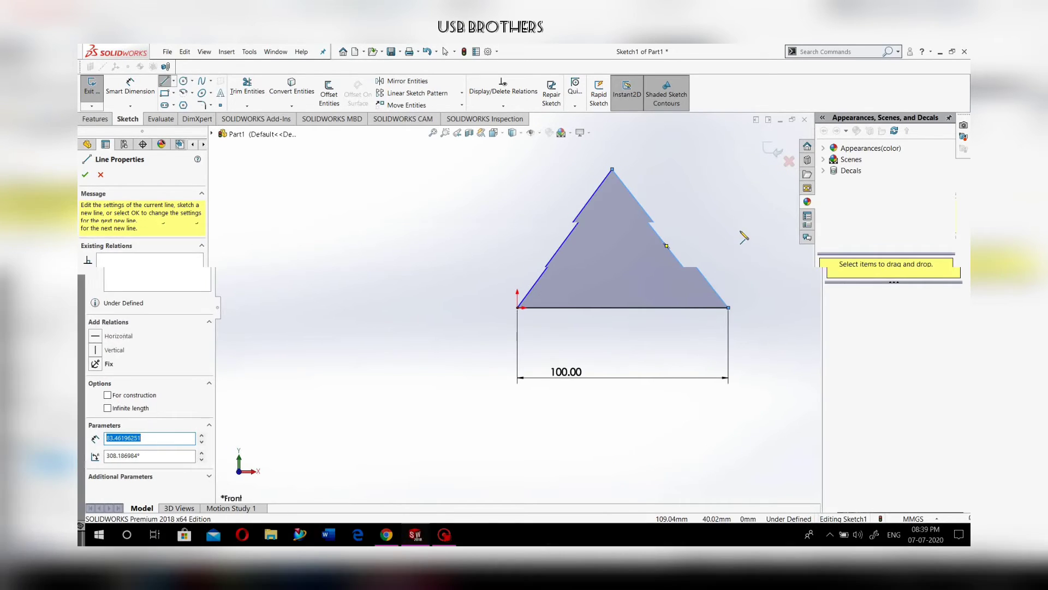
pyautogui.press('Escape')
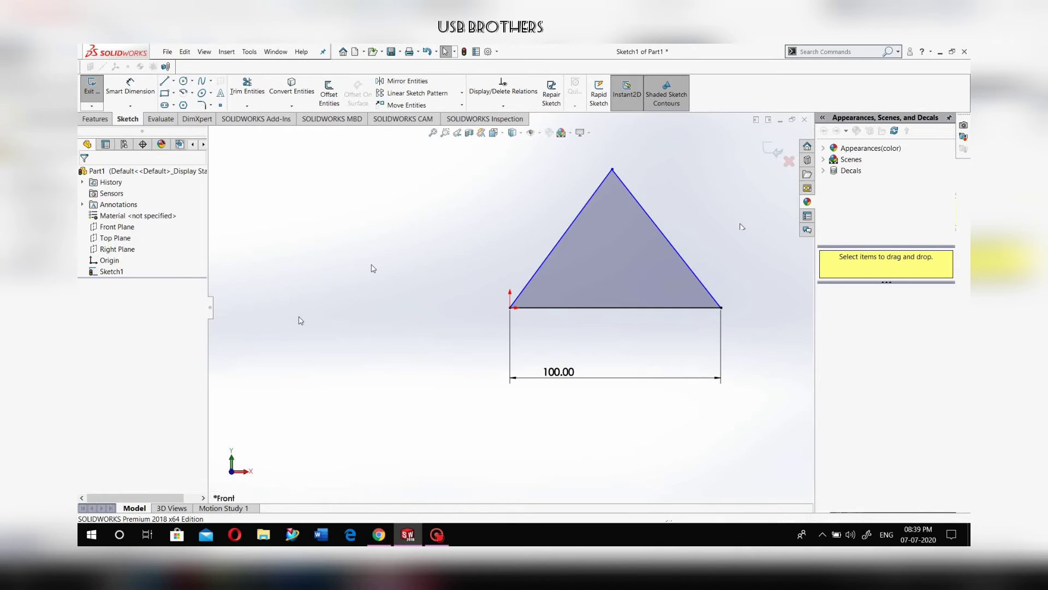
# - Dimension the angle between the triangle's base and the slanted side from the origin at 60 degrees
pyautogui.click(127, 93)
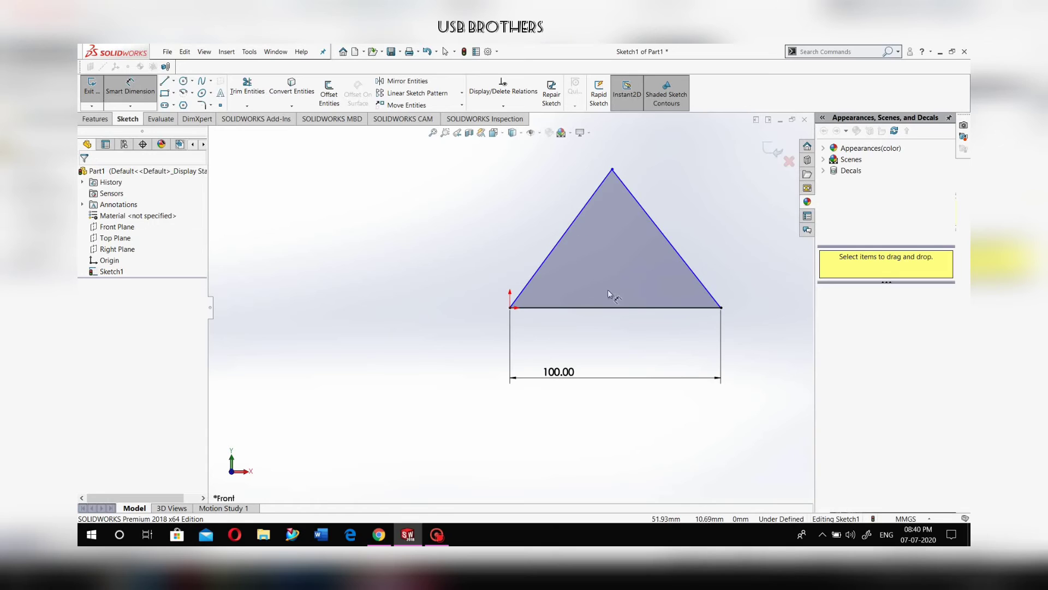
pyautogui.click(558, 240)
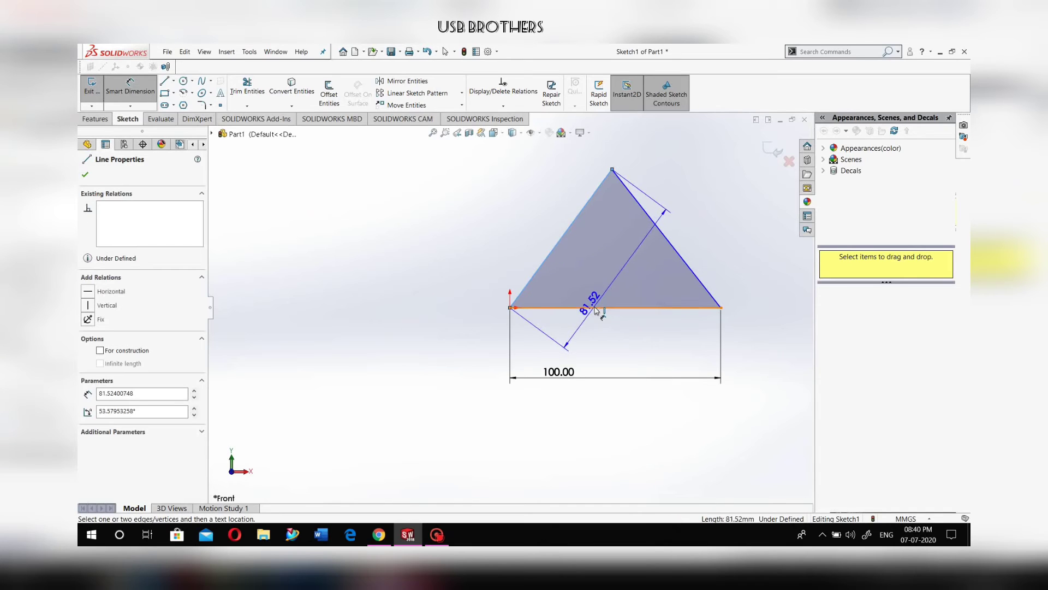
pyautogui.click(596, 309)
pyautogui.click(589, 267)
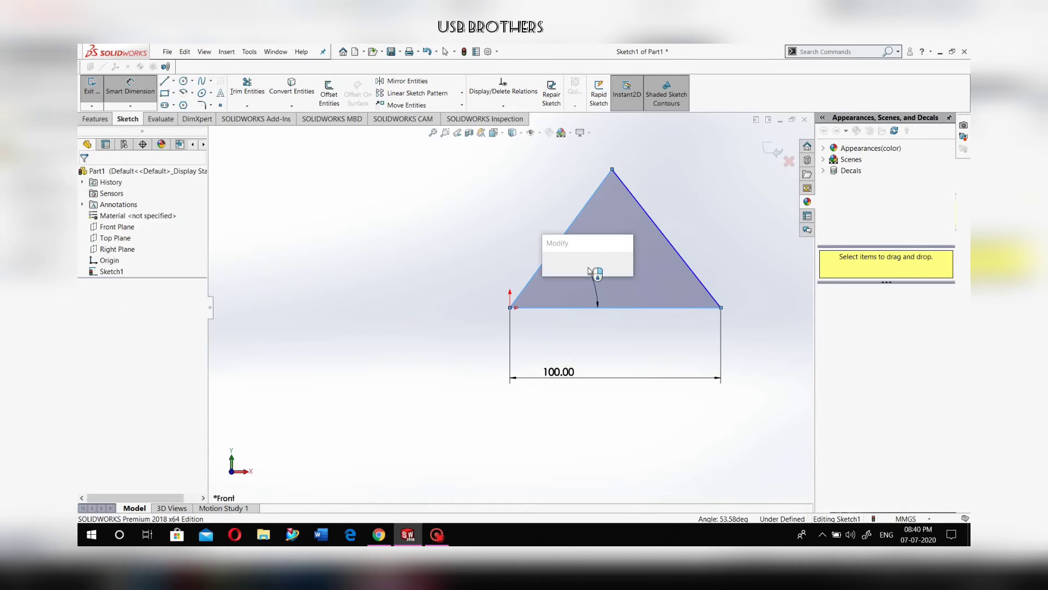
pyautogui.write('60')
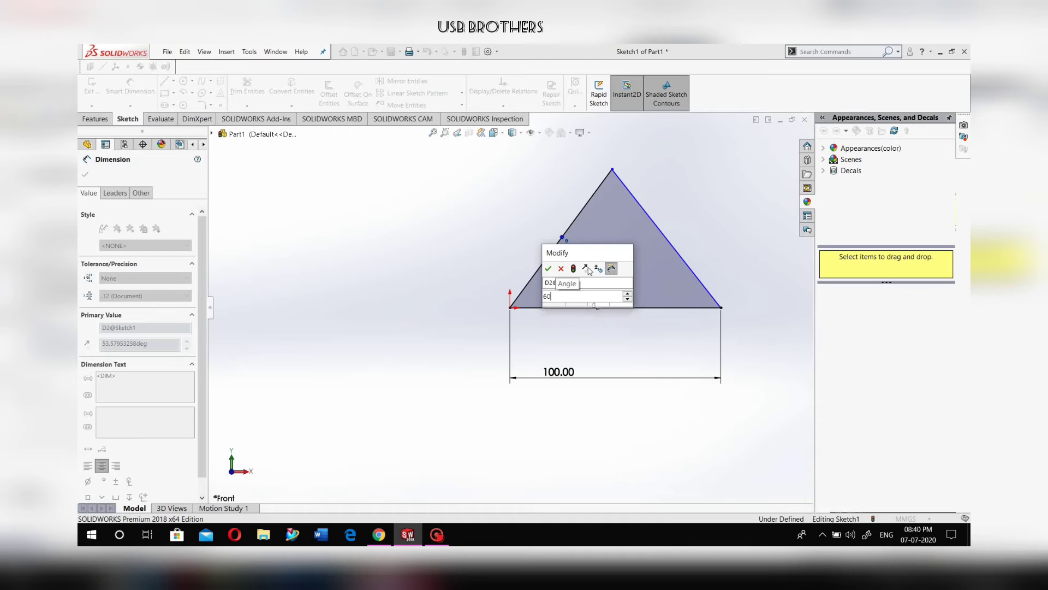
pyautogui.press('Return')
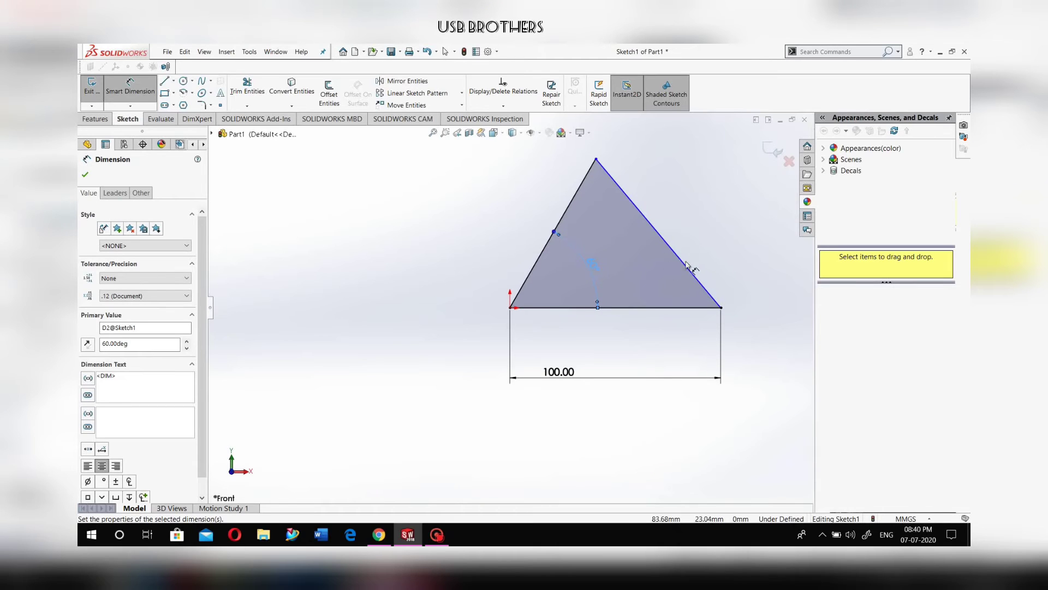
# - Dimension the angle between the base and the triangle's other slanted side at 60 degrees, placing it inside the triangle
pyautogui.click(691, 268)
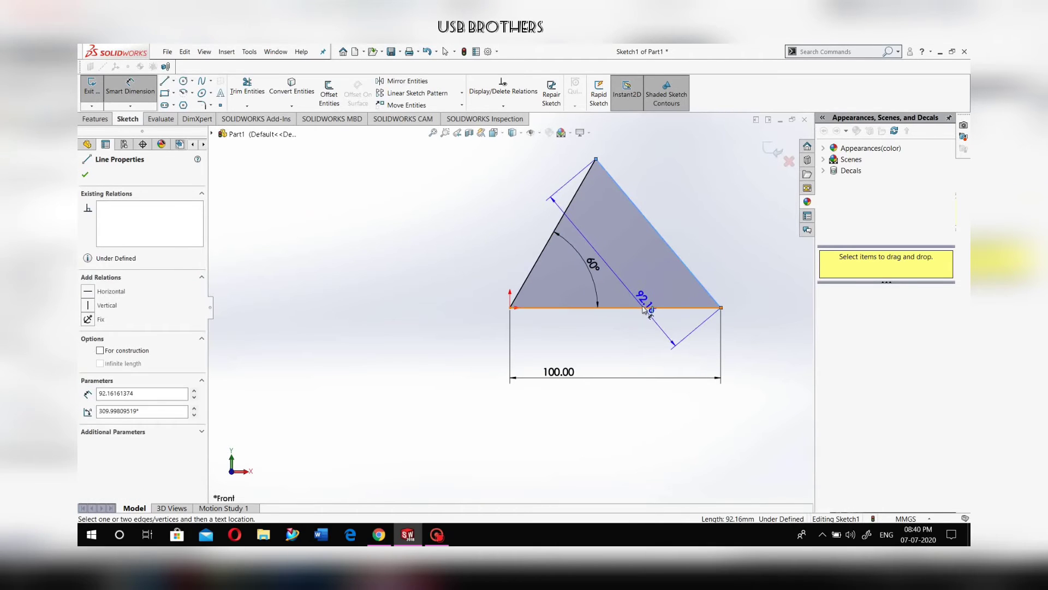
pyautogui.click(646, 309)
pyautogui.click(648, 274)
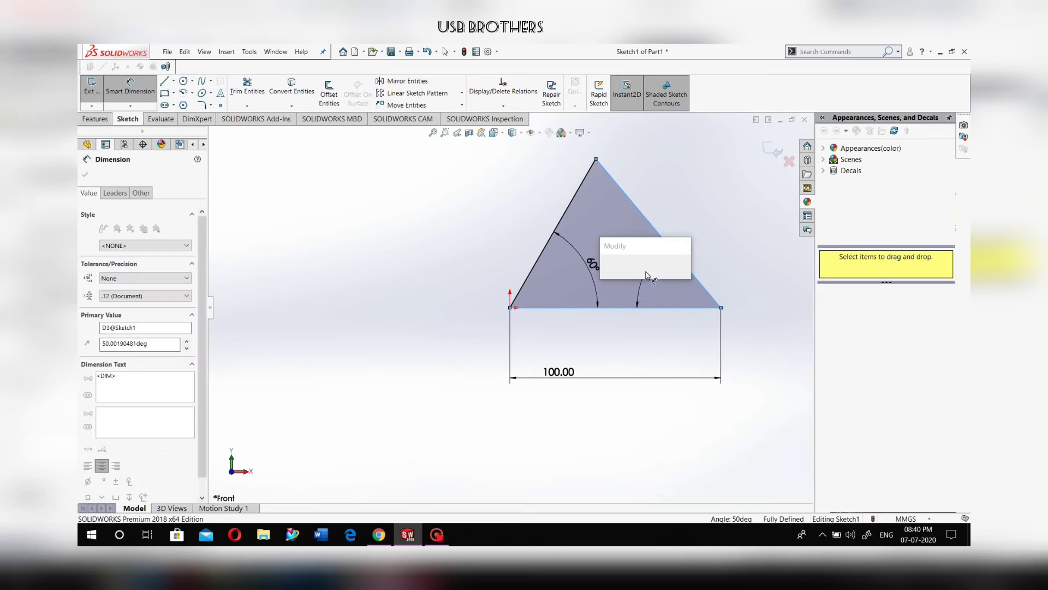
pyautogui.write('6')
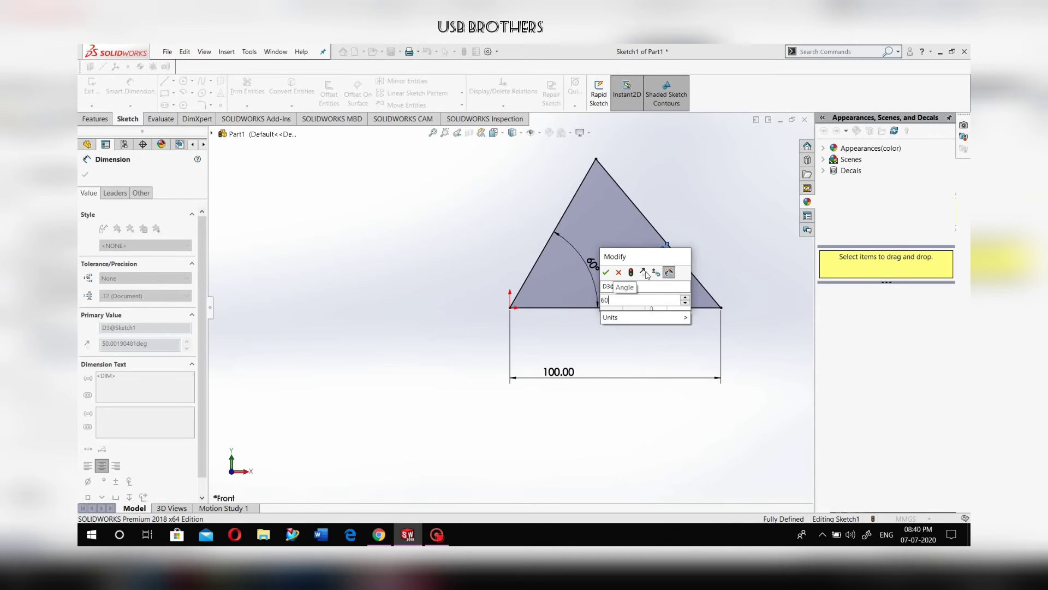
pyautogui.write('0')
pyautogui.press('Return')
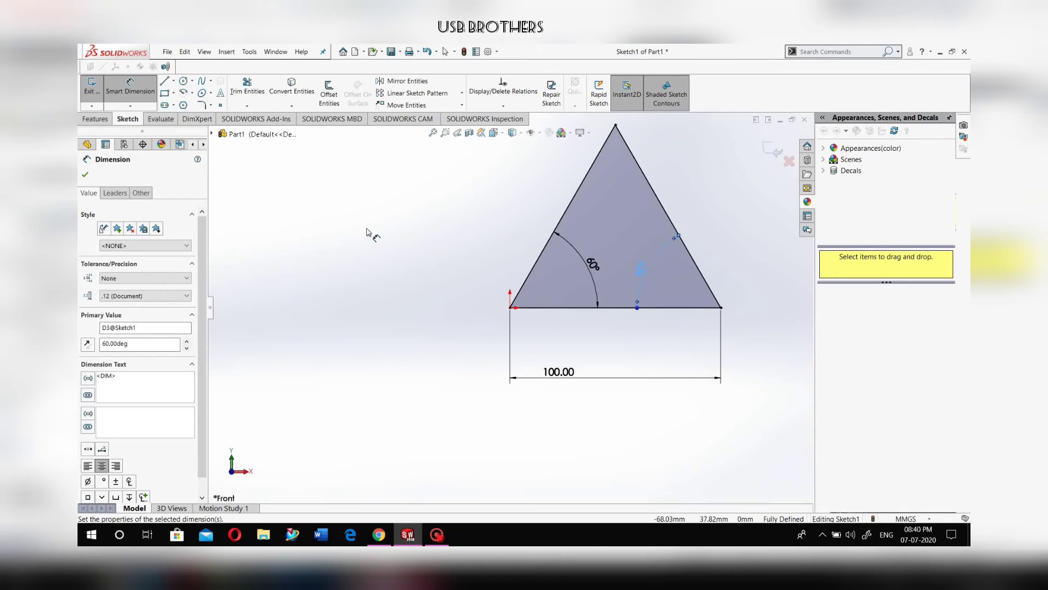
pyautogui.press('Escape')
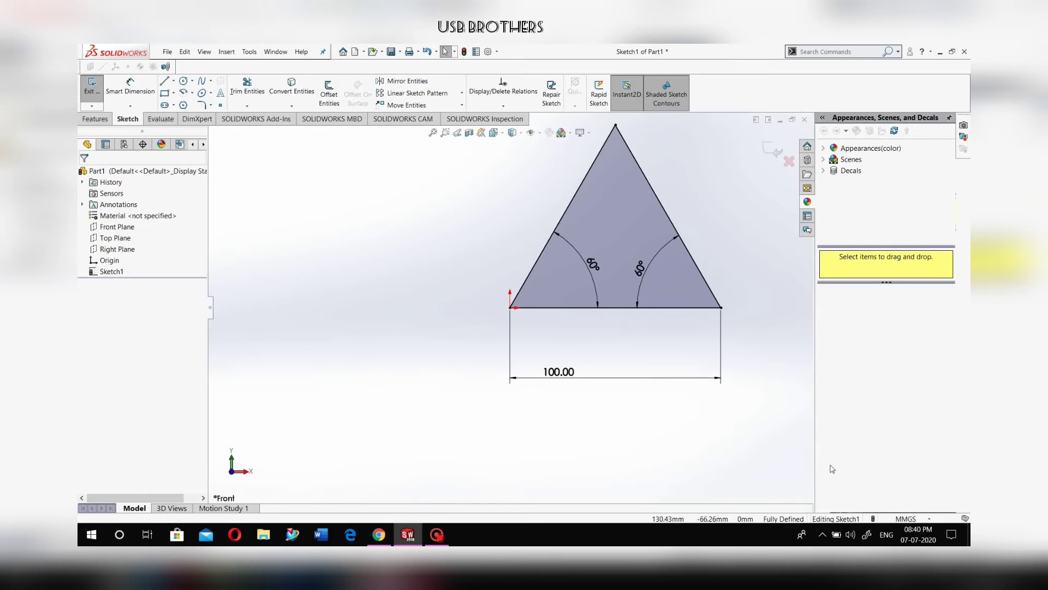
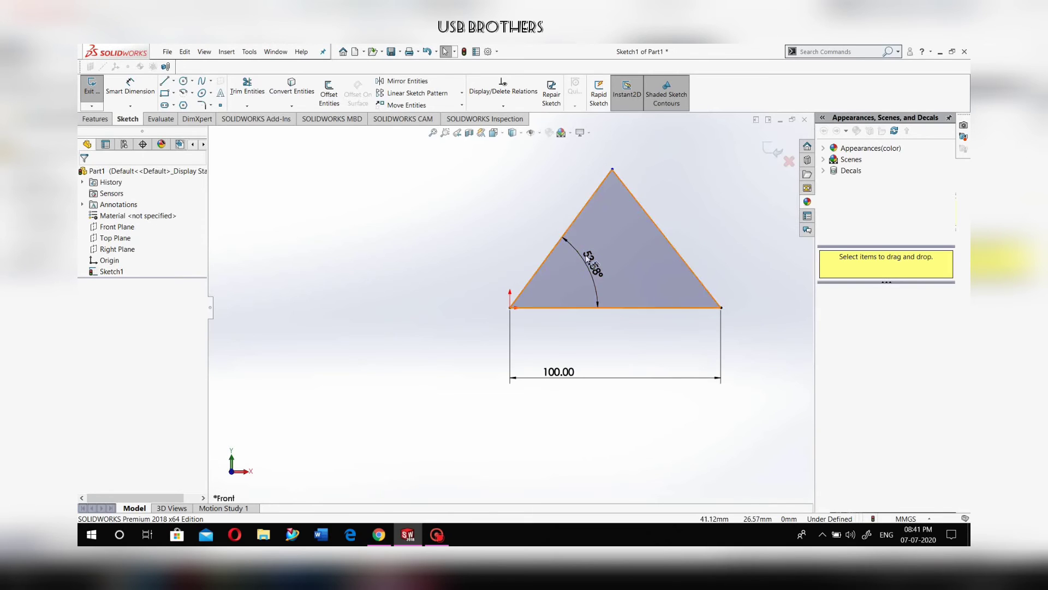
# - Set the existing angle dimension at the triangle's origin corner to 60 degrees
pyautogui.click(592, 262)
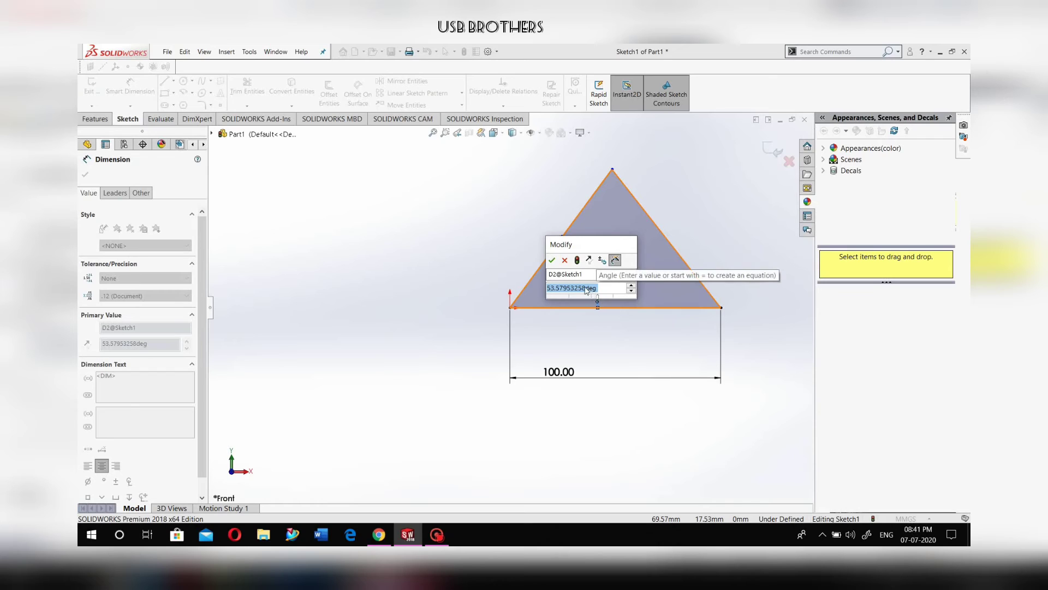
pyautogui.write('60')
pyautogui.press('Return')
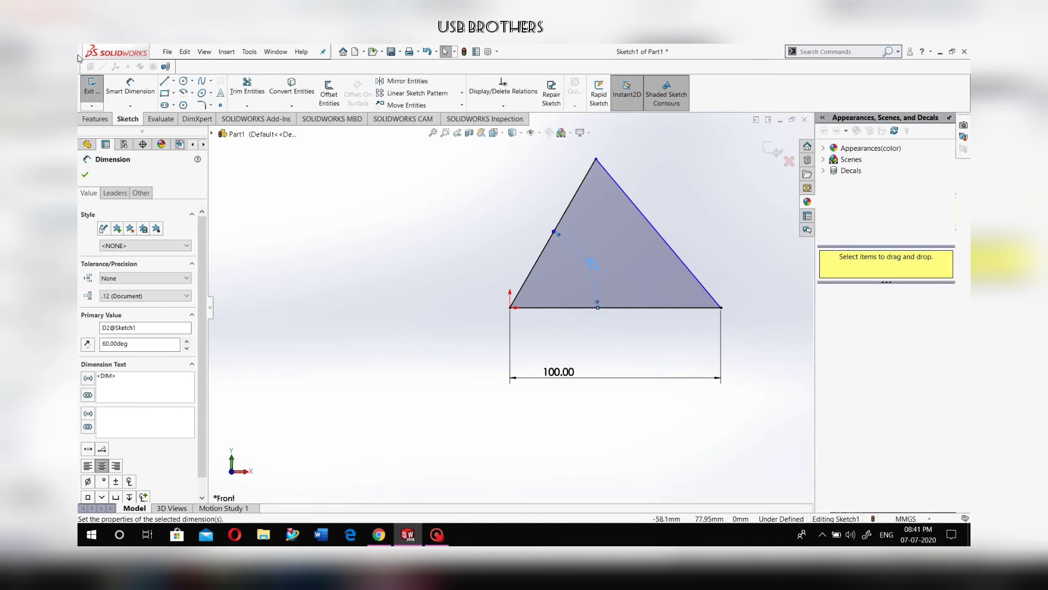
# - Add a 60 degree angle dimension between the base and the slanted side at the corner opposite the origin
pyautogui.click(143, 90)
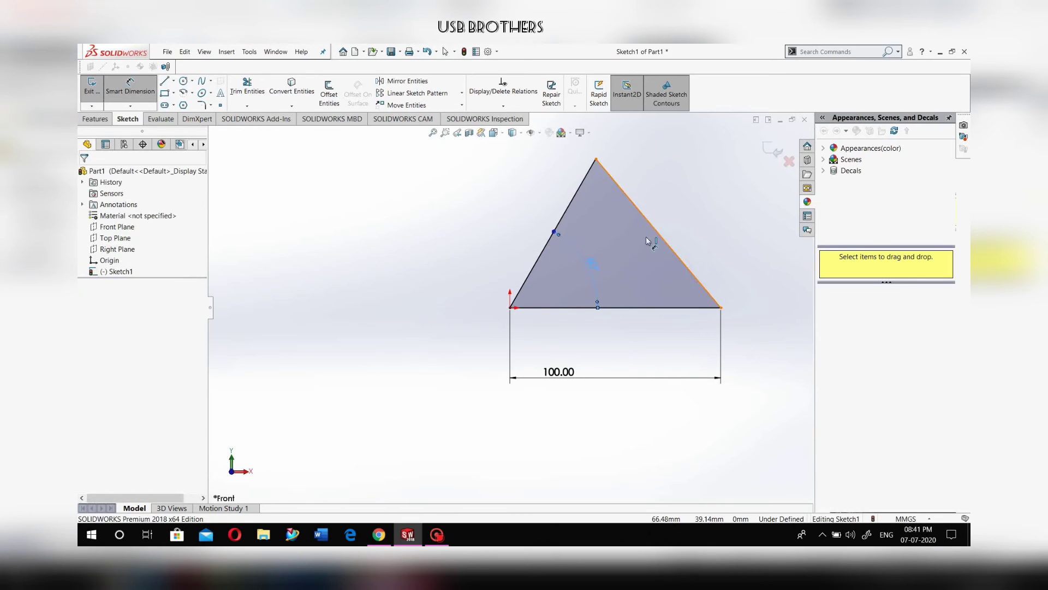
pyautogui.click(627, 308)
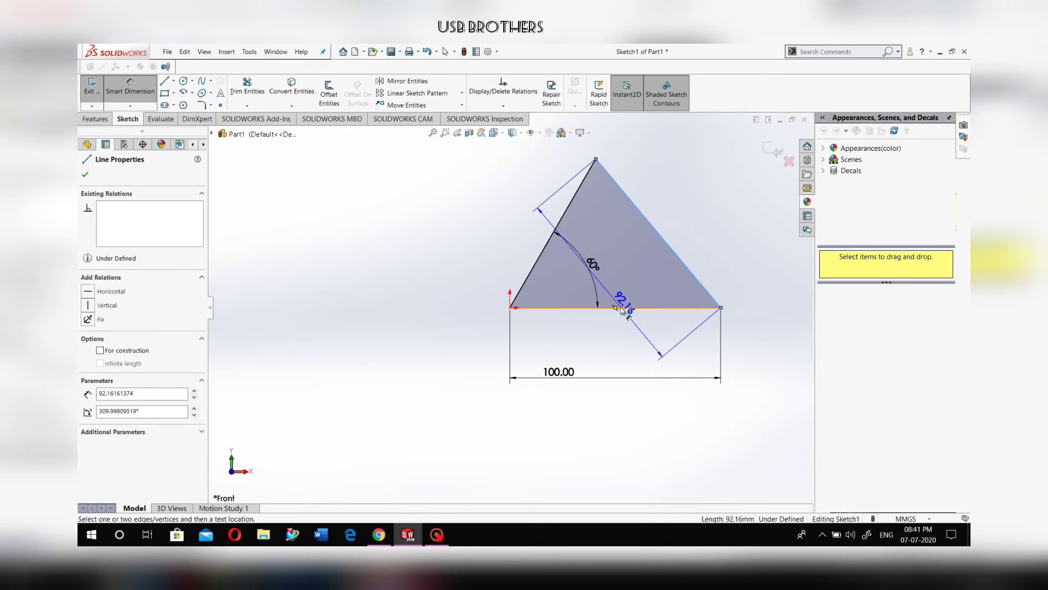
pyautogui.click(655, 234)
pyautogui.click(625, 279)
pyautogui.write('60')
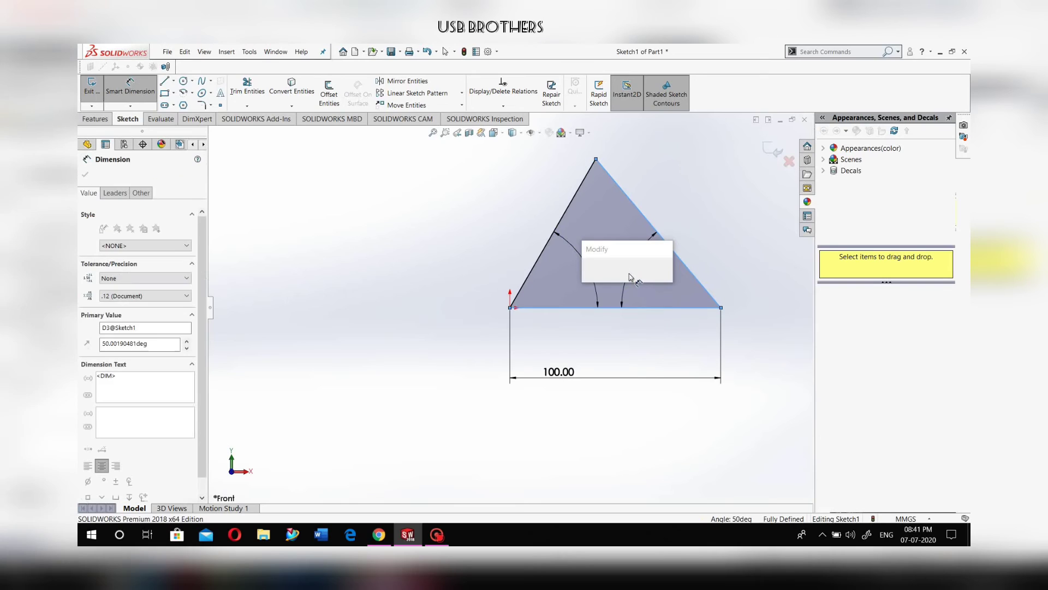
pyautogui.press('Return')
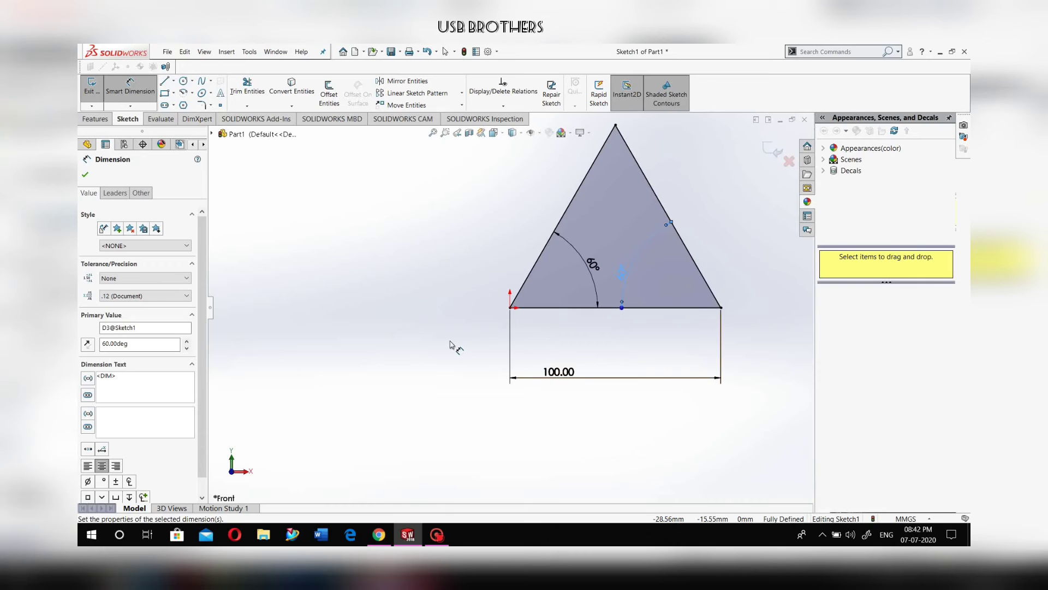
pyautogui.press('Escape')
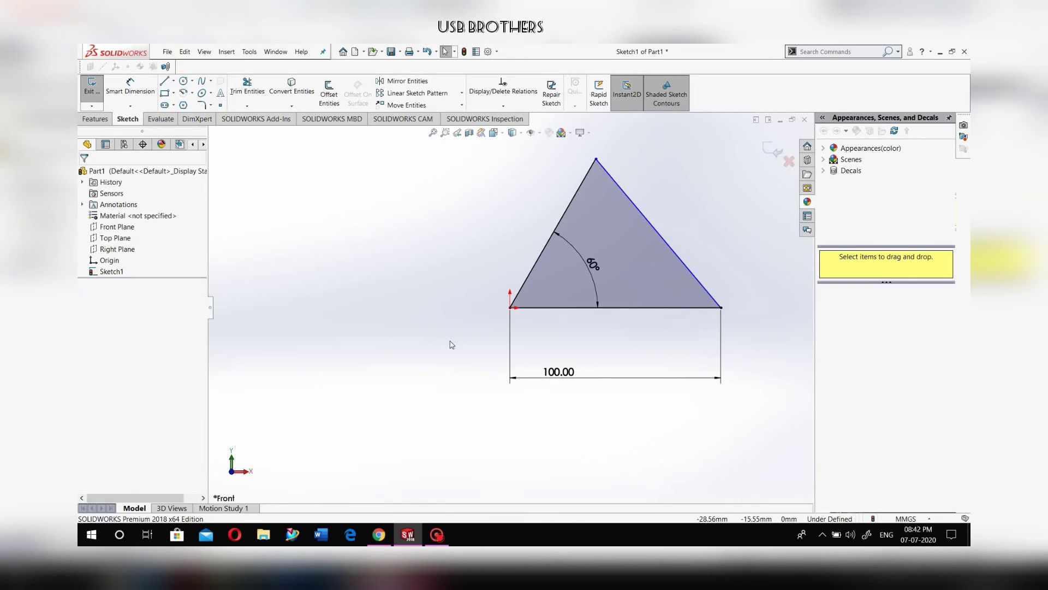
# - Undo the angle dimensions, the slanted sides, the base dimension and the base line until the sketch is empty
pyautogui.hotkey('ctrl', 'z')
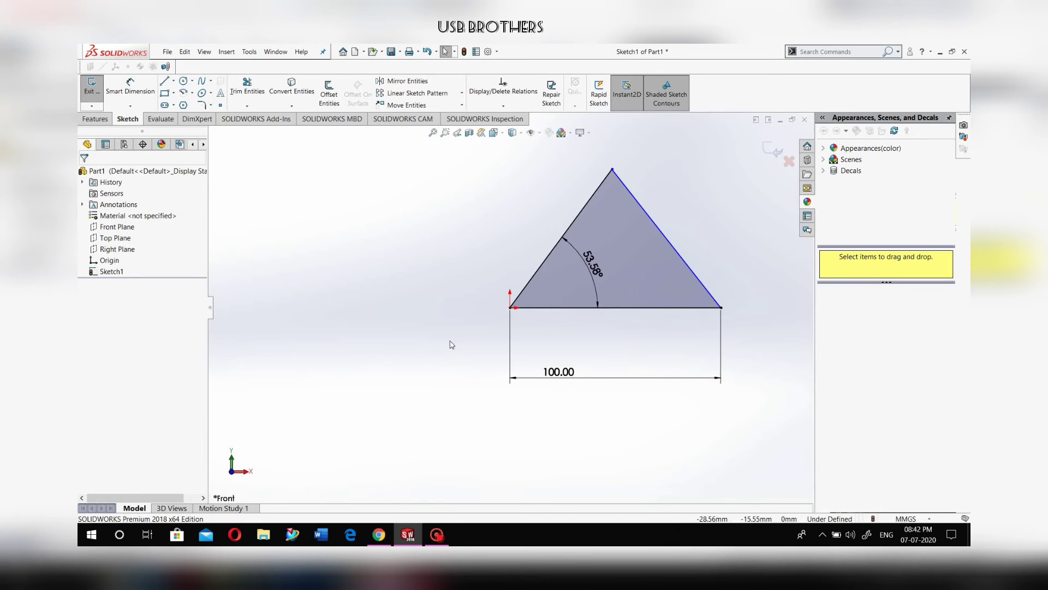
pyautogui.hotkey('ctrl', 'z')
pyautogui.hotkey('ctrl', 'z')
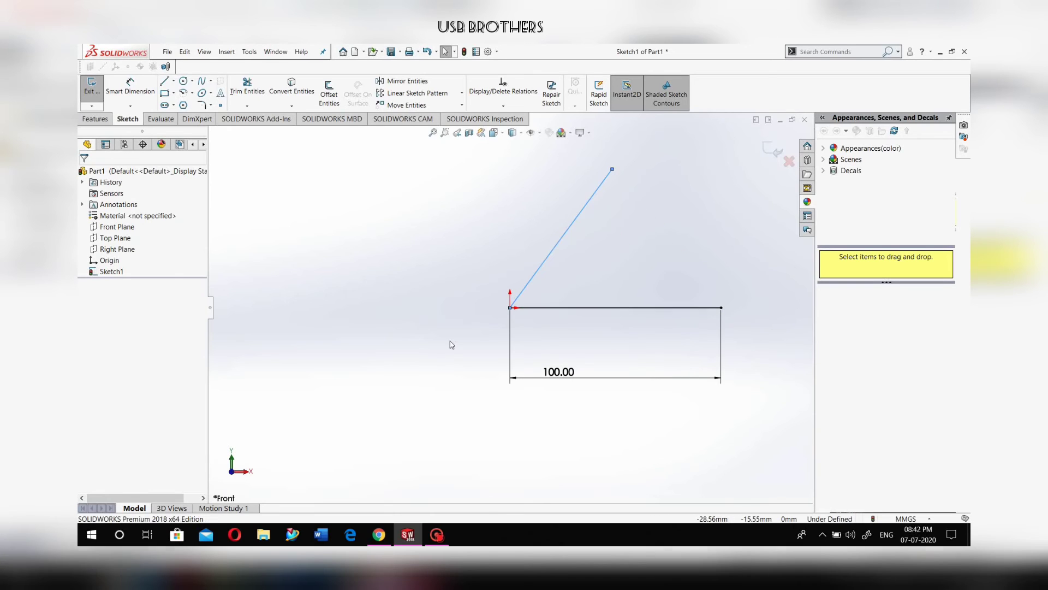
pyautogui.hotkey('ctrl', 'z')
pyautogui.hotkey('ctrl', 'z')
pyautogui.hotkey('ctrl', 'z')
pyautogui.hotkey('ctrl', 'z')
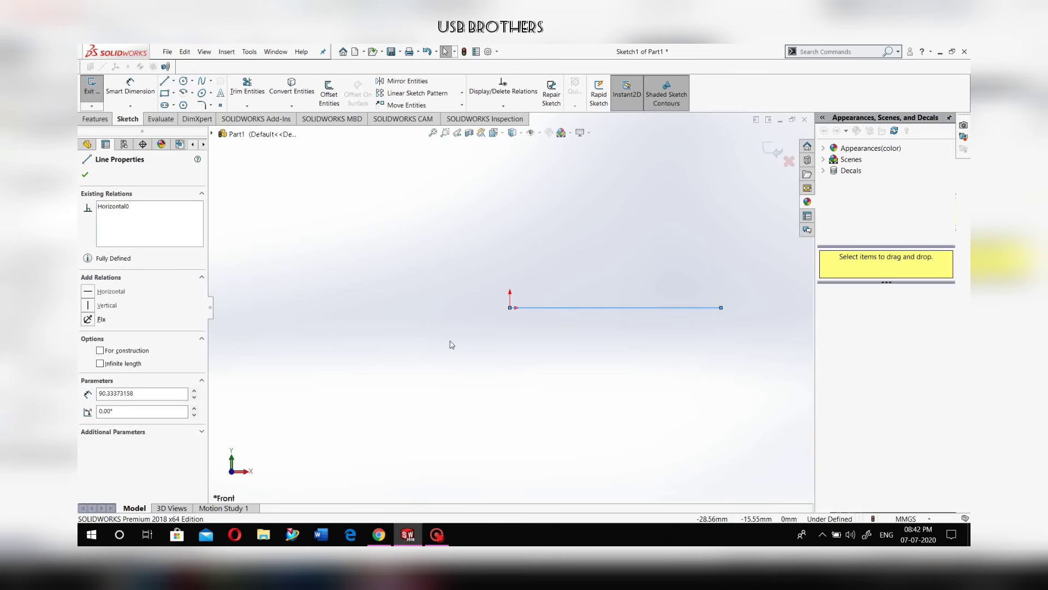
pyautogui.hotkey('ctrl', 'z')
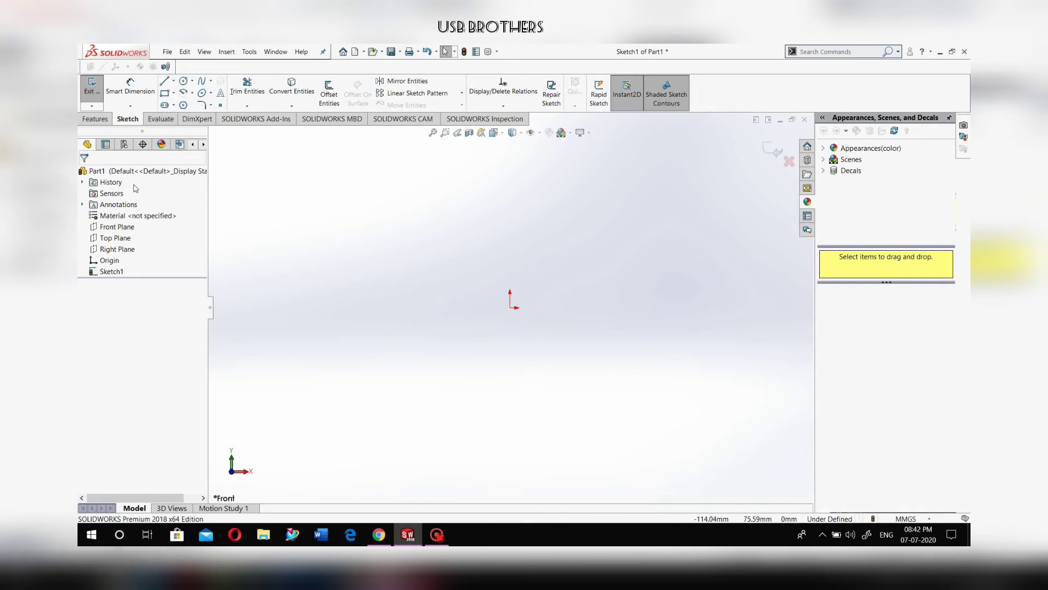
# - Sketch a horizontal line about 108 mm long that passes through the origin, using the regular Line tool
pyautogui.click(173, 81)
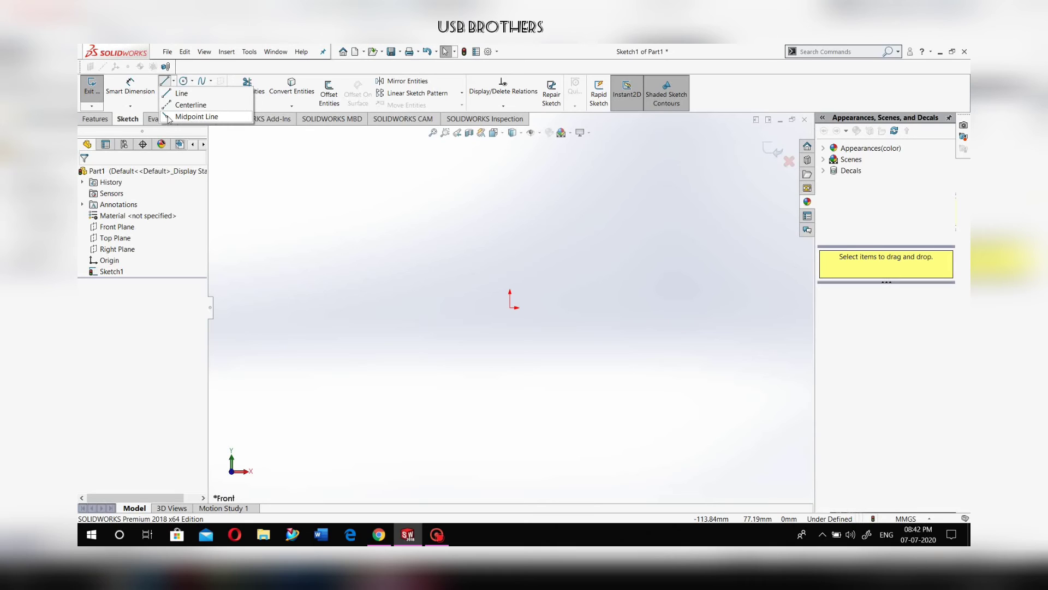
pyautogui.click(195, 97)
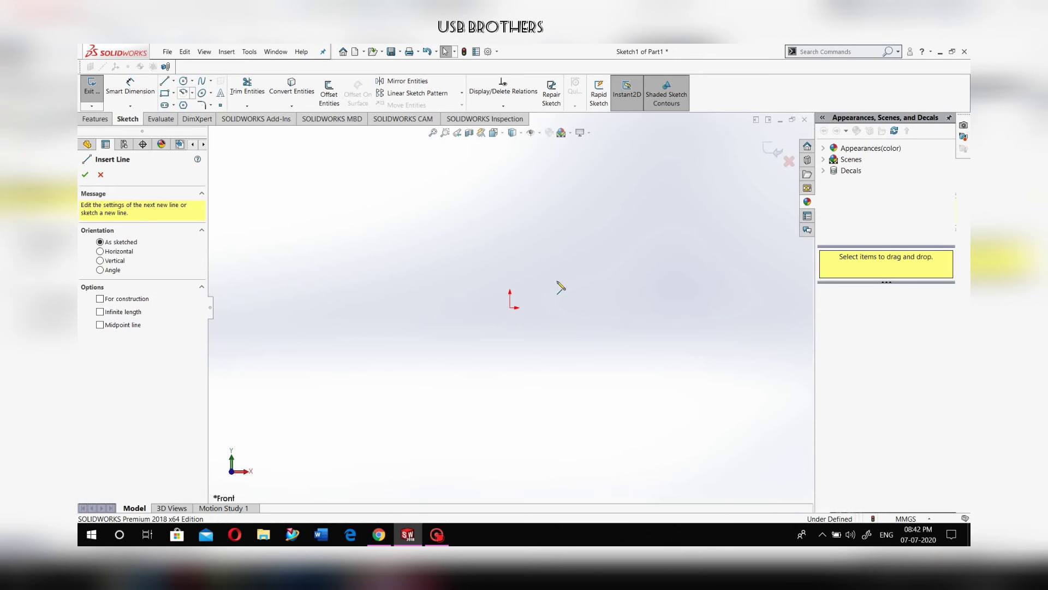
pyautogui.click(398, 307)
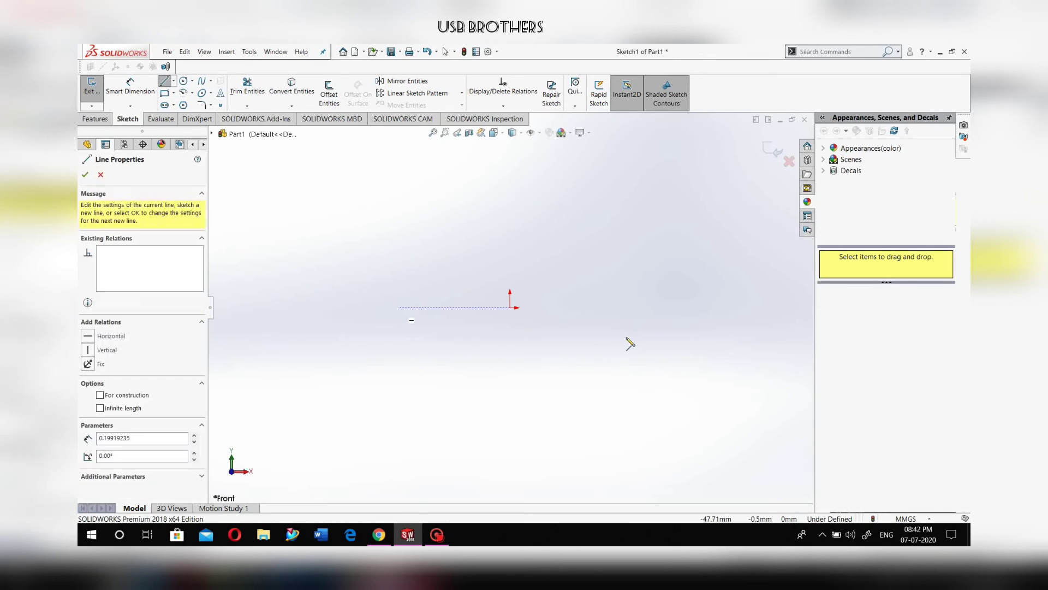
pyautogui.click(650, 308)
pyautogui.press('Escape')
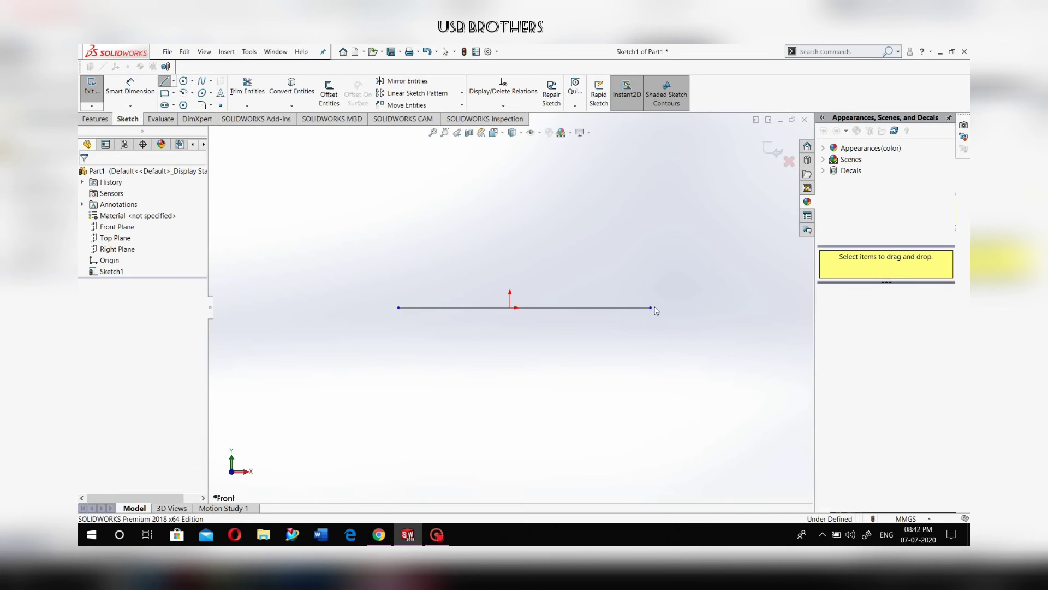
# - Dimension the horizontal line through the origin at 100 mm, placing the dimension below it
pyautogui.click(137, 101)
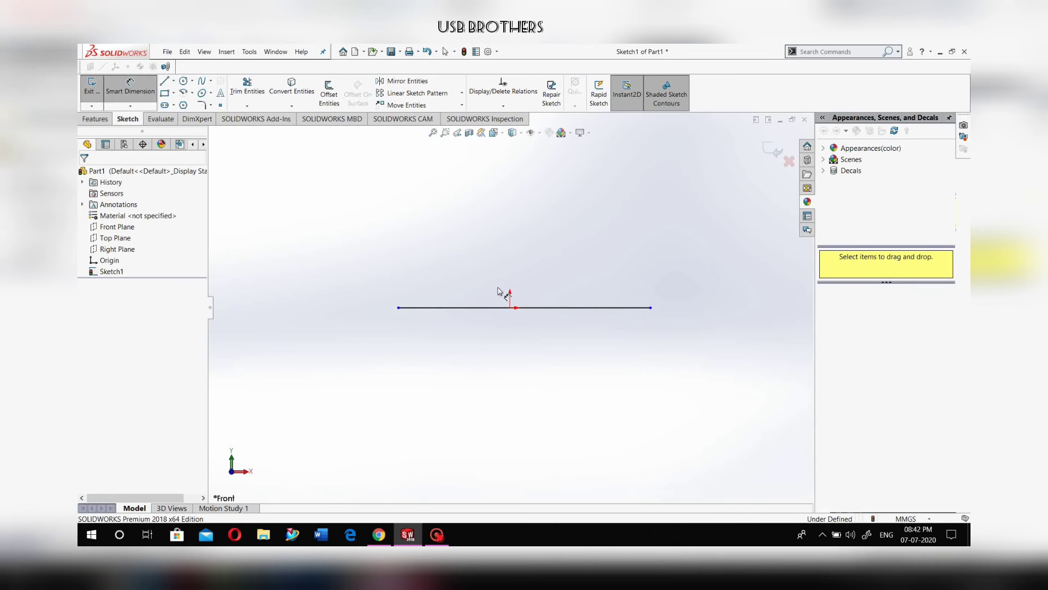
pyautogui.click(491, 308)
pyautogui.click(485, 359)
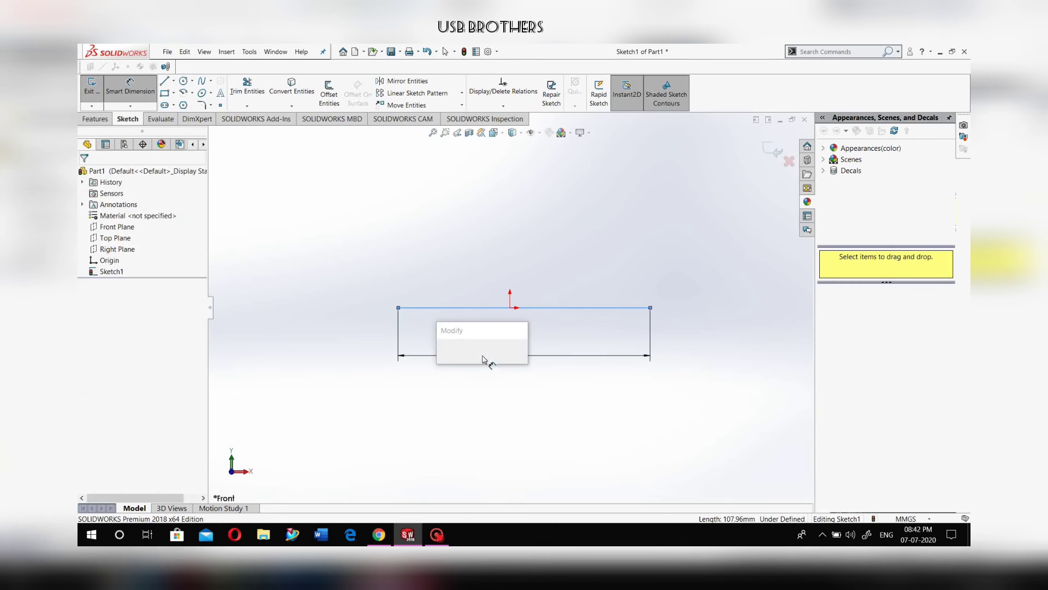
pyautogui.write('100')
pyautogui.press('Return')
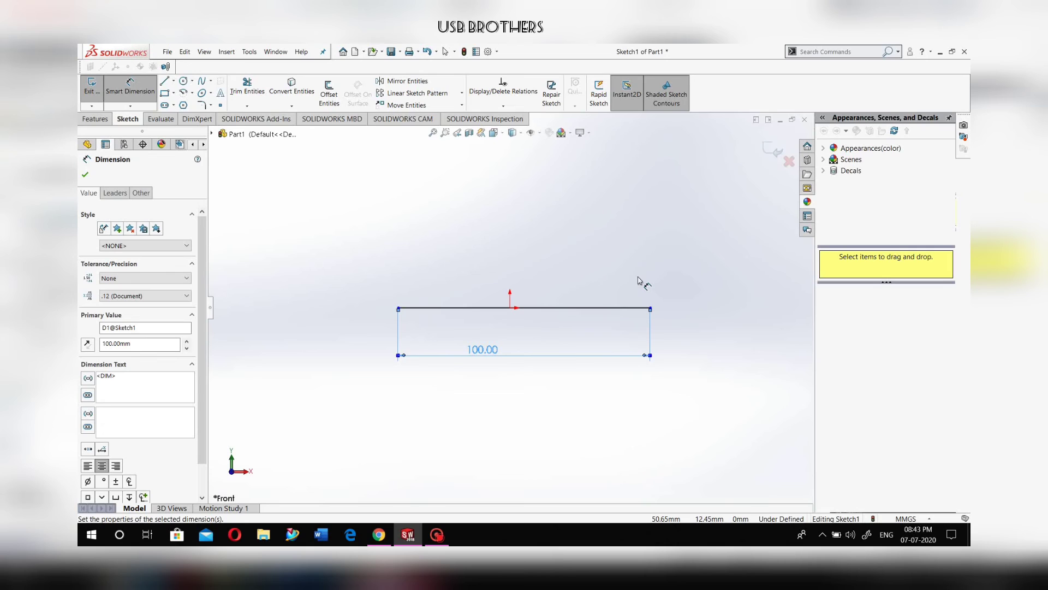
# - Undo the 100 mm dimension and the horizontal line through the origin
pyautogui.hotkey('ctrl', 'z')
pyautogui.hotkey('ctrl', 'z')
pyautogui.hotkey('ctrl', 'z')
pyautogui.hotkey('ctrl', 'z')
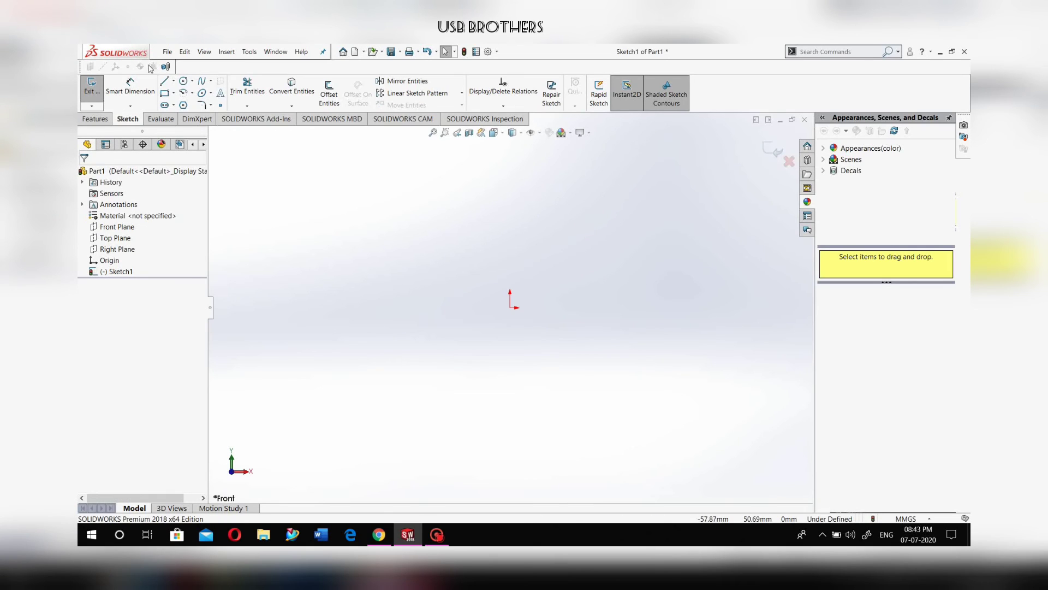
# - Sketch a horizontal midpoint line centred on the origin, extending about 101 mm to each side
pyautogui.click(173, 81)
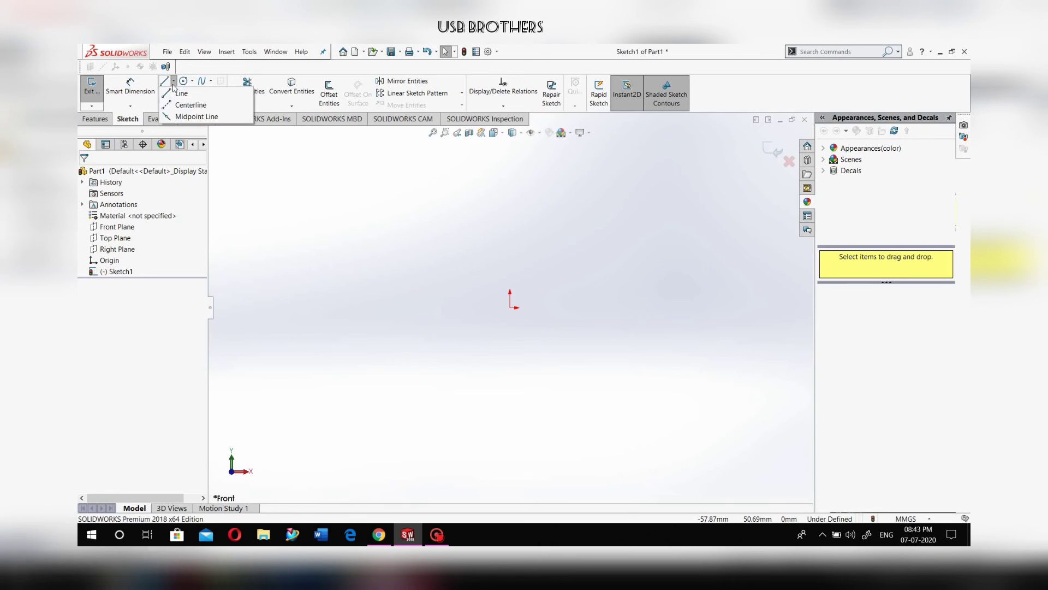
pyautogui.click(177, 116)
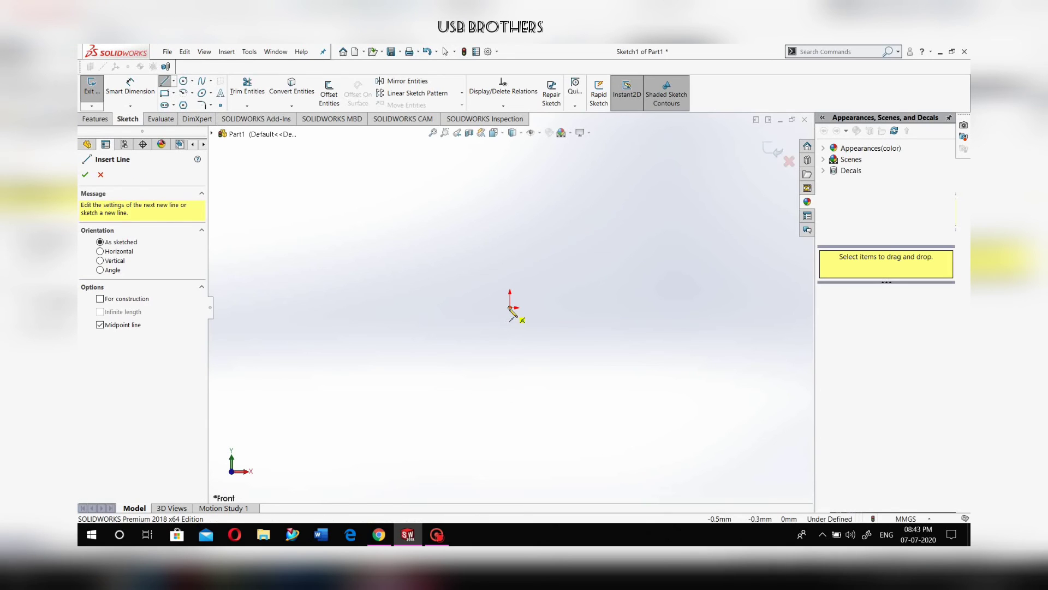
pyautogui.click(510, 307)
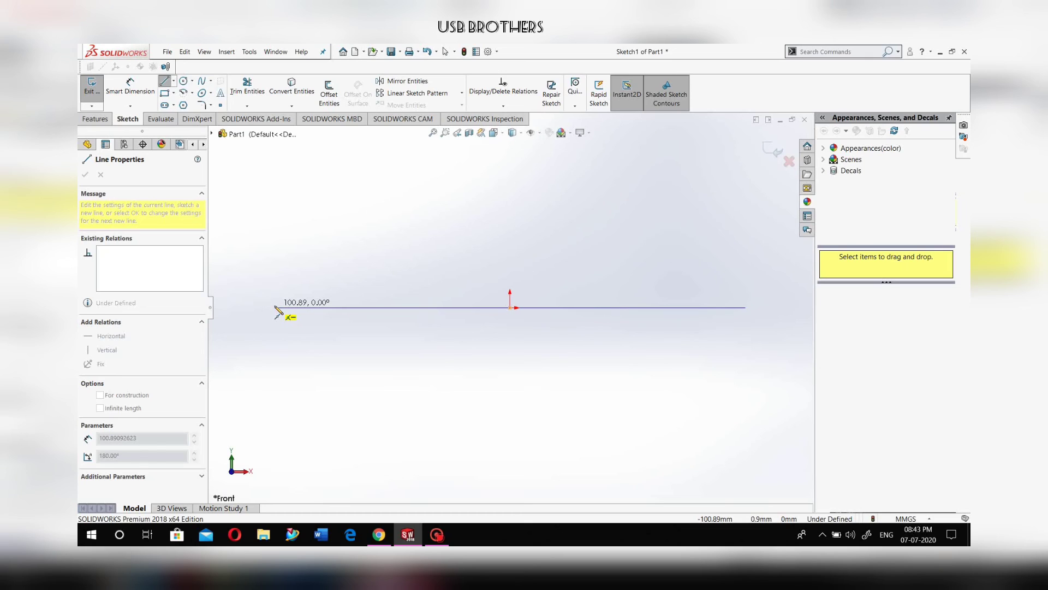
pyautogui.click(274, 307)
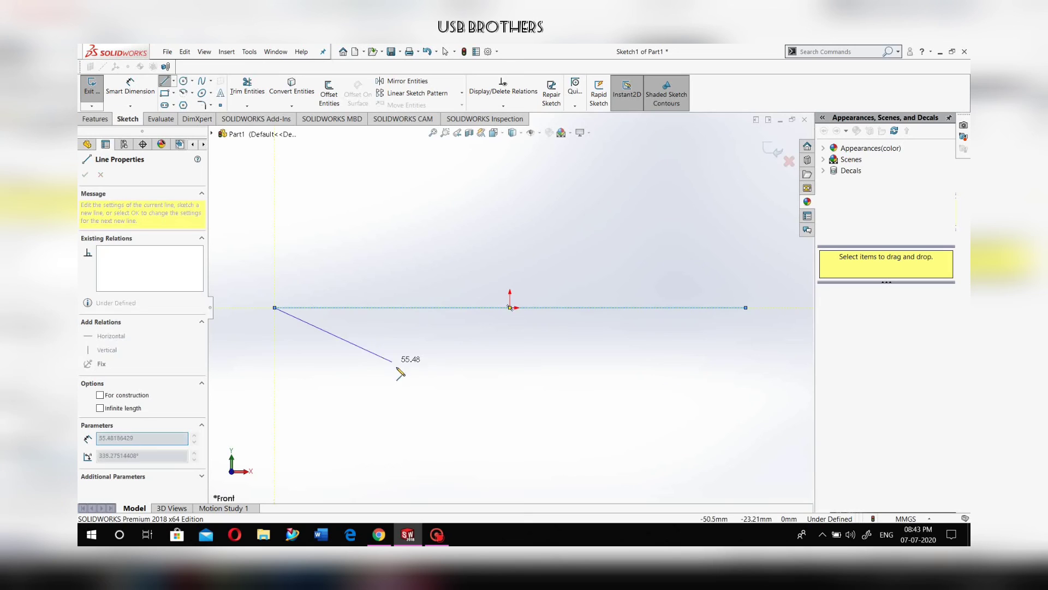
pyautogui.press('Escape')
pyautogui.press('Escape')
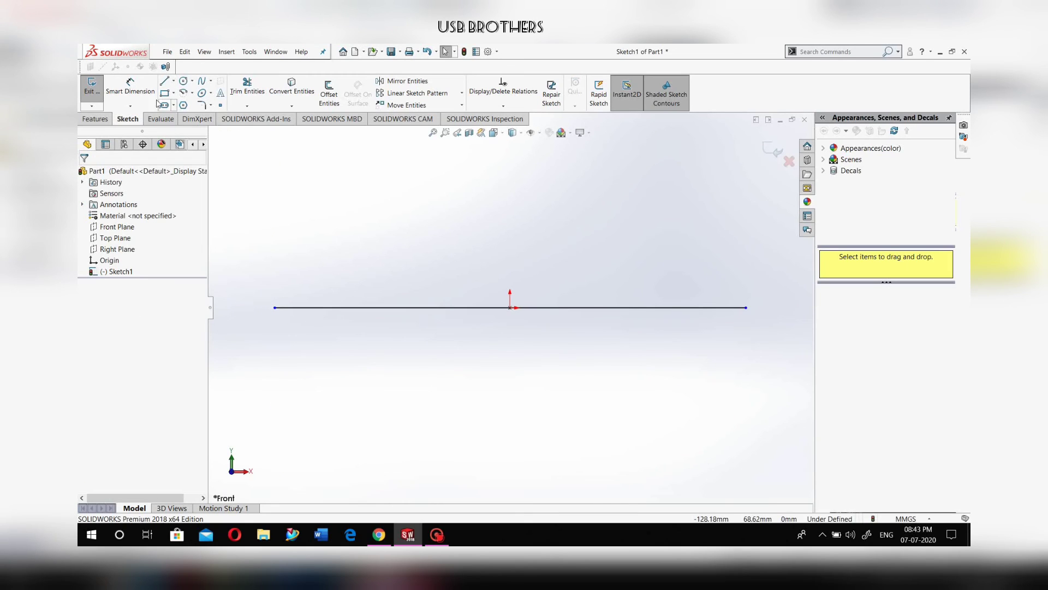
# - Dimension the horizontal midpoint line at 200 mm, placing the dimension below it
pyautogui.click(138, 91)
pyautogui.click(333, 308)
pyautogui.click(330, 345)
pyautogui.write('200')
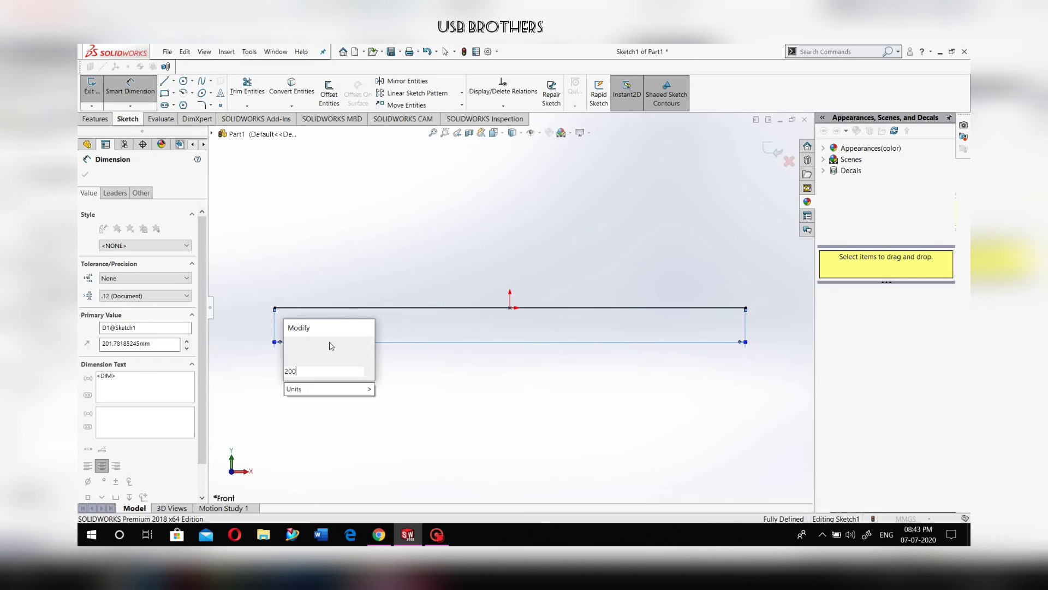
pyautogui.press('Return')
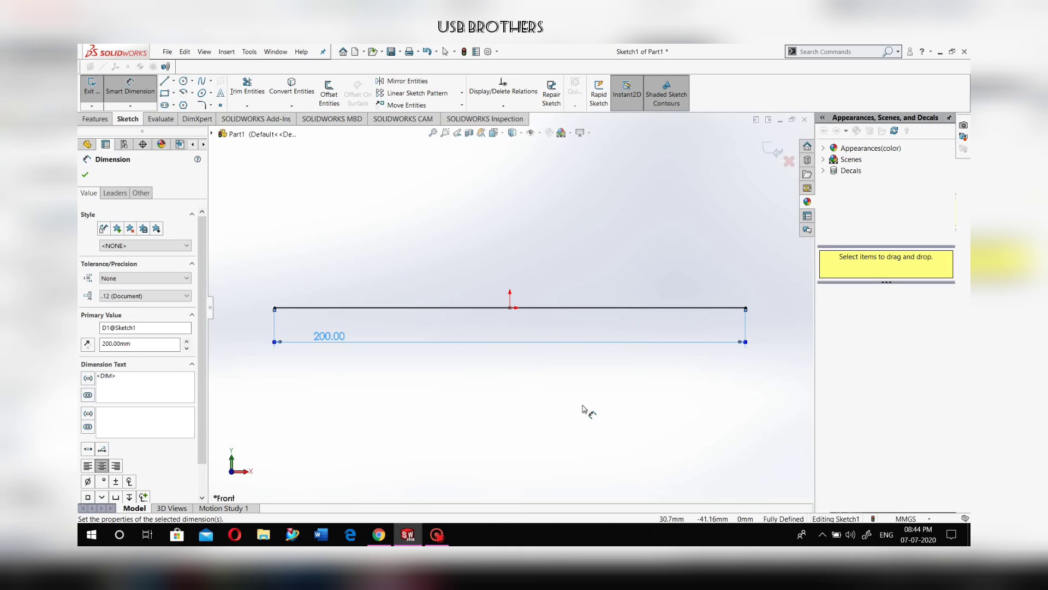
# - Sketch a vertical centerline through the origin, extending well above and below the horizontal line
pyautogui.click(174, 81)
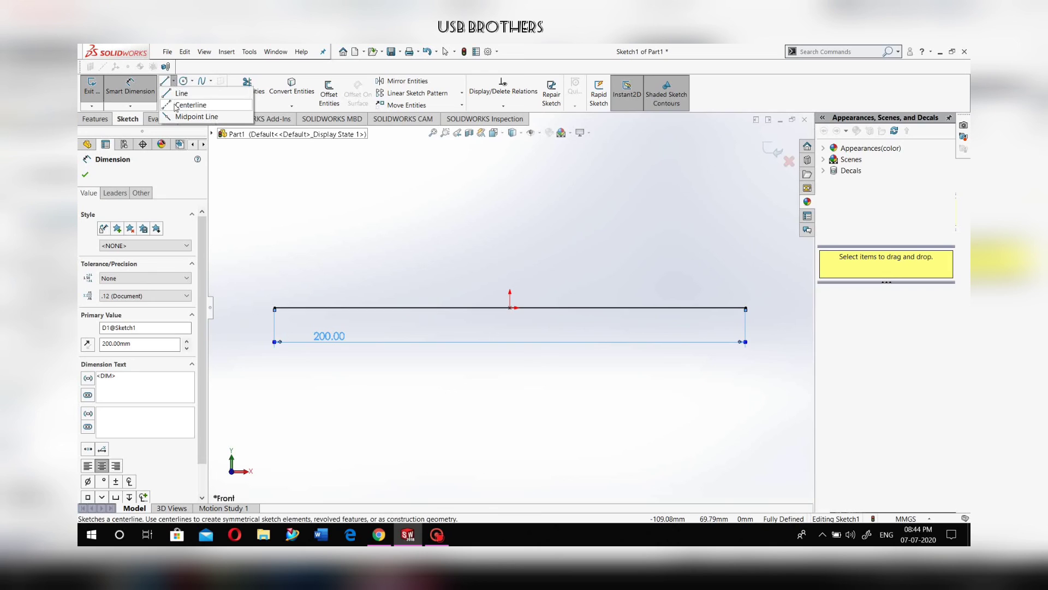
pyautogui.click(510, 166)
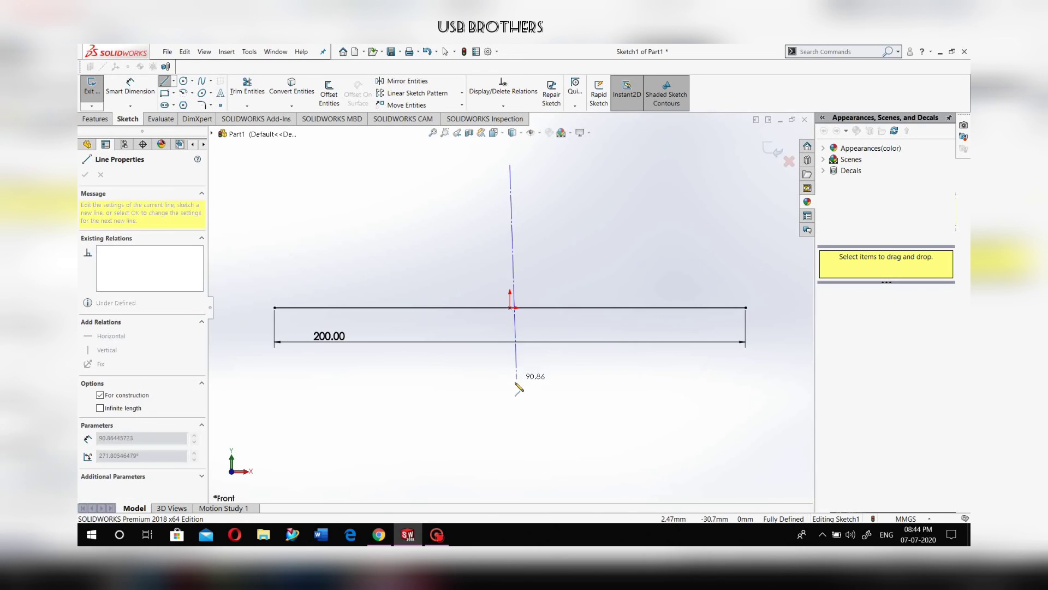
pyautogui.click(510, 478)
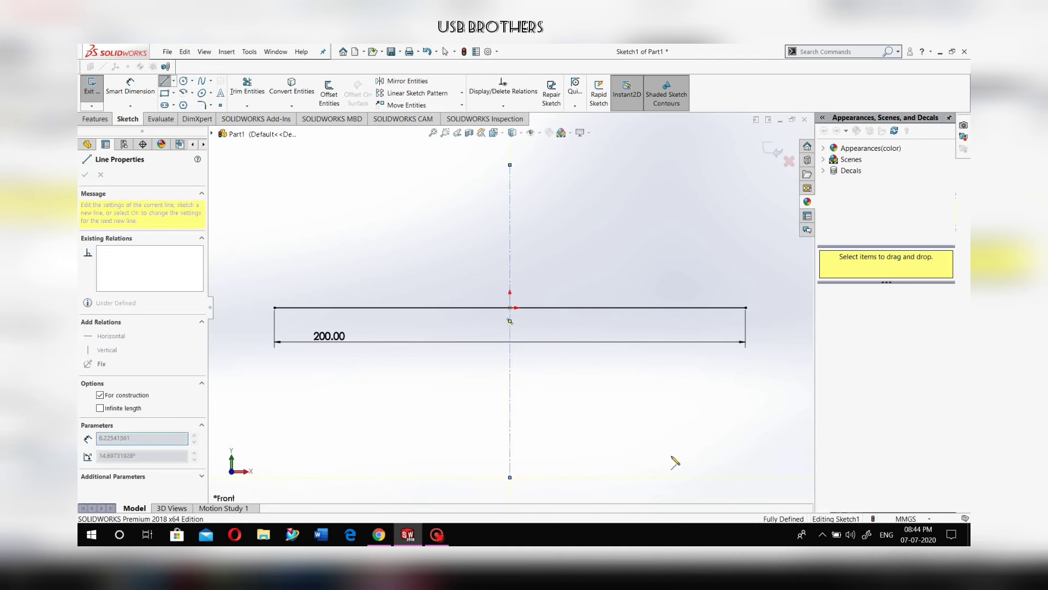
pyautogui.press('Escape')
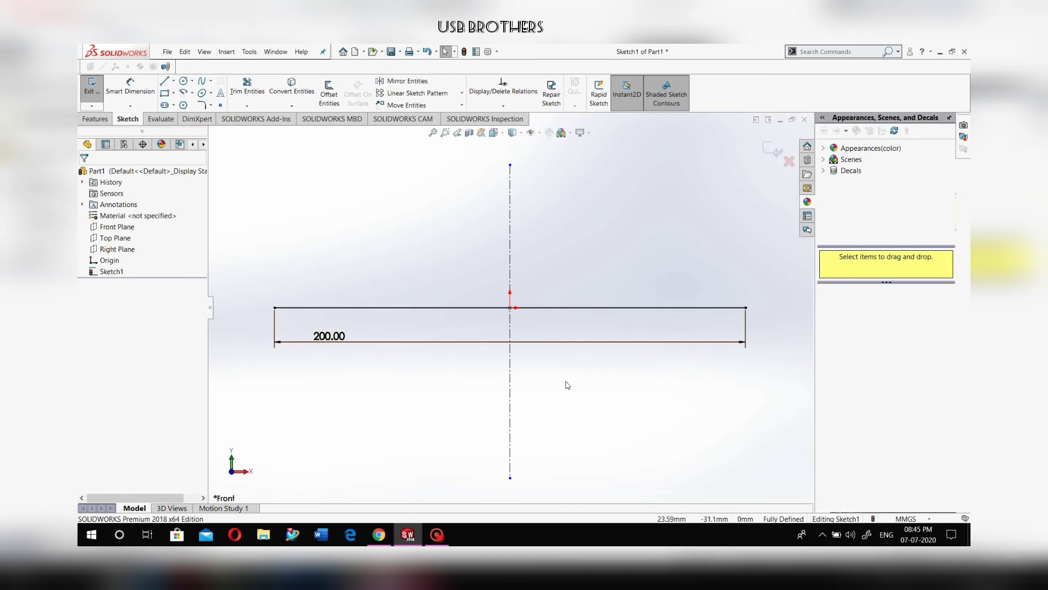
# - Undo the vertical centerline, the 200 mm dimension and the horizontal midpoint line, leaving the sketch empty
pyautogui.hotkey('ctrl', 'z')
pyautogui.hotkey('ctrl', 'z')
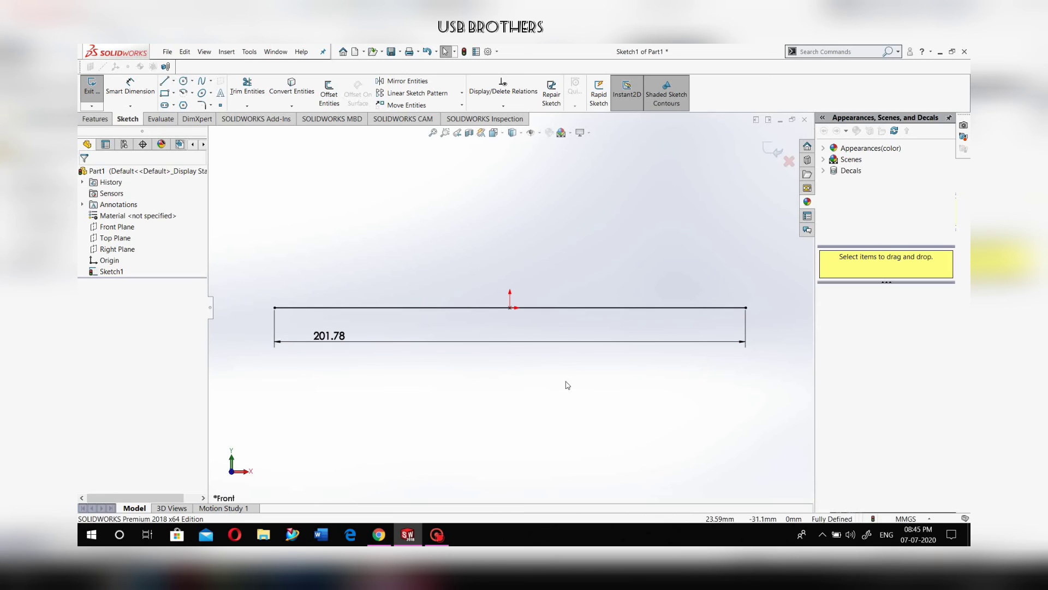
pyautogui.hotkey('ctrl', 'z')
pyautogui.hotkey('ctrl', 'z')
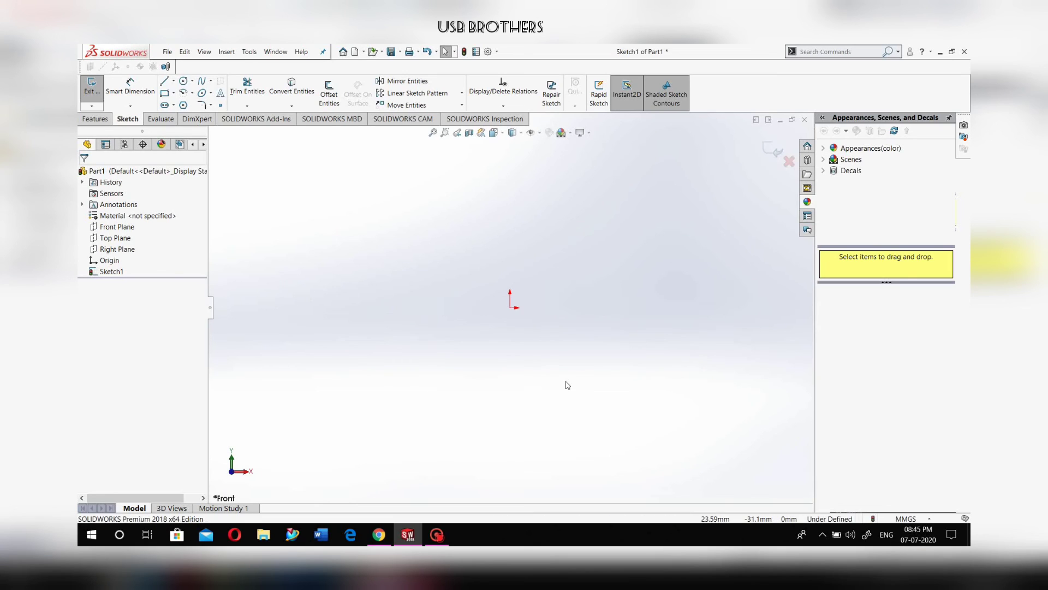